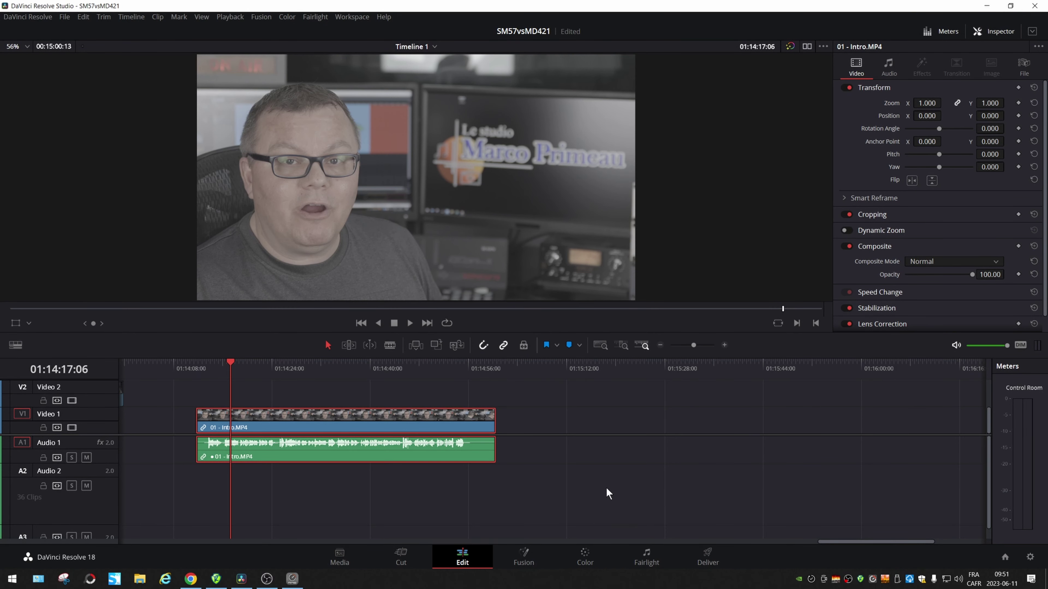
On the Color page, drag Dehancer Pro 7.0.0 from the Effects library onto node 01
{"action": "left_click", "coordinate": [580, 558]}
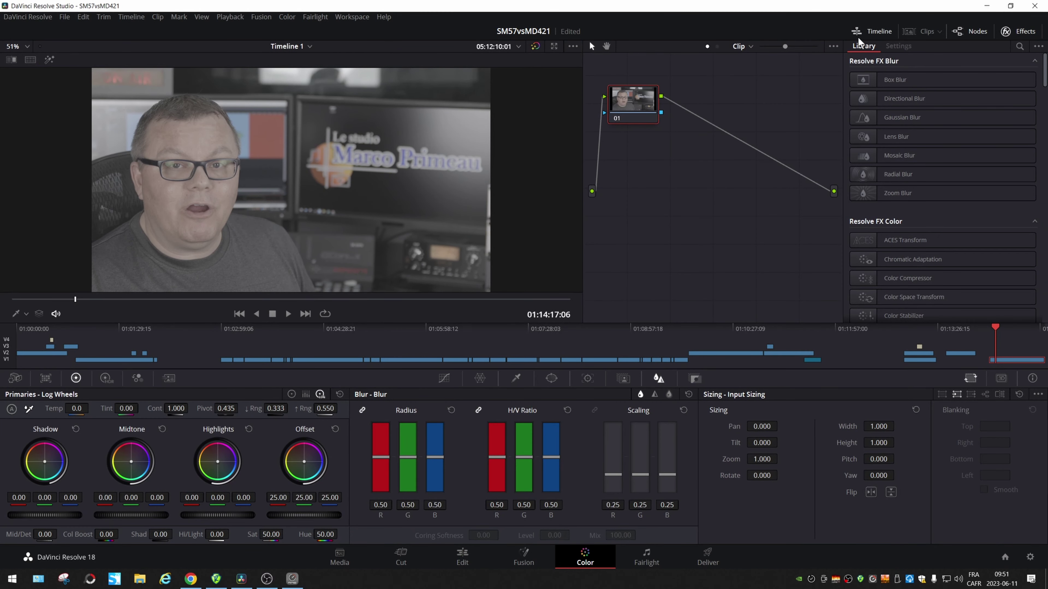
{"action": "left_click", "coordinate": [1018, 33]}
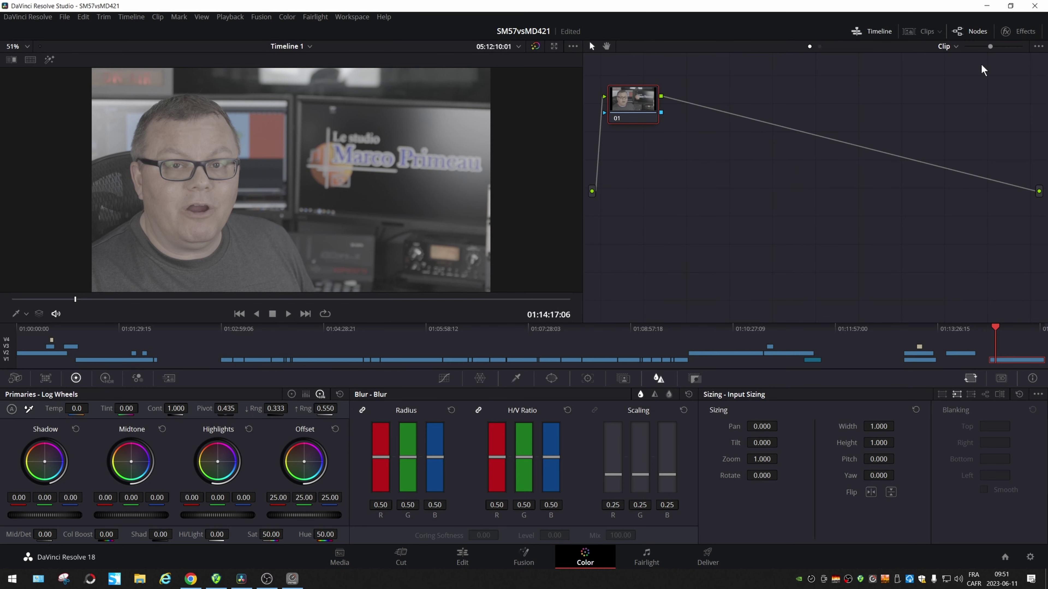
{"action": "left_click", "coordinate": [1018, 32]}
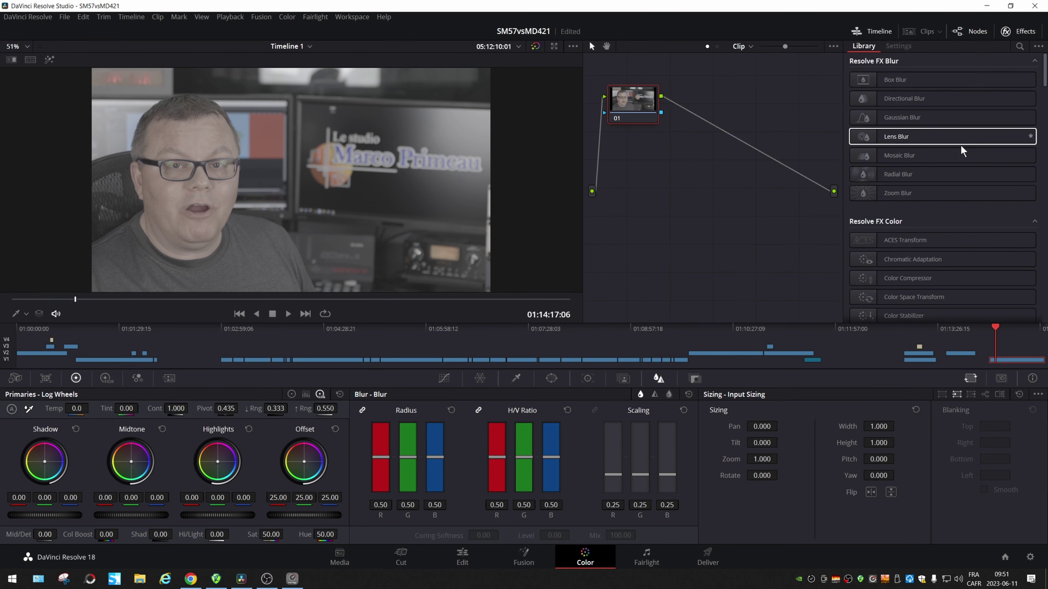
{"action": "scroll", "coordinate": [957, 228], "scroll_direction": "down", "scroll_amount": 5}
{"action": "scroll", "coordinate": [958, 228], "scroll_direction": "down", "scroll_amount": 15}
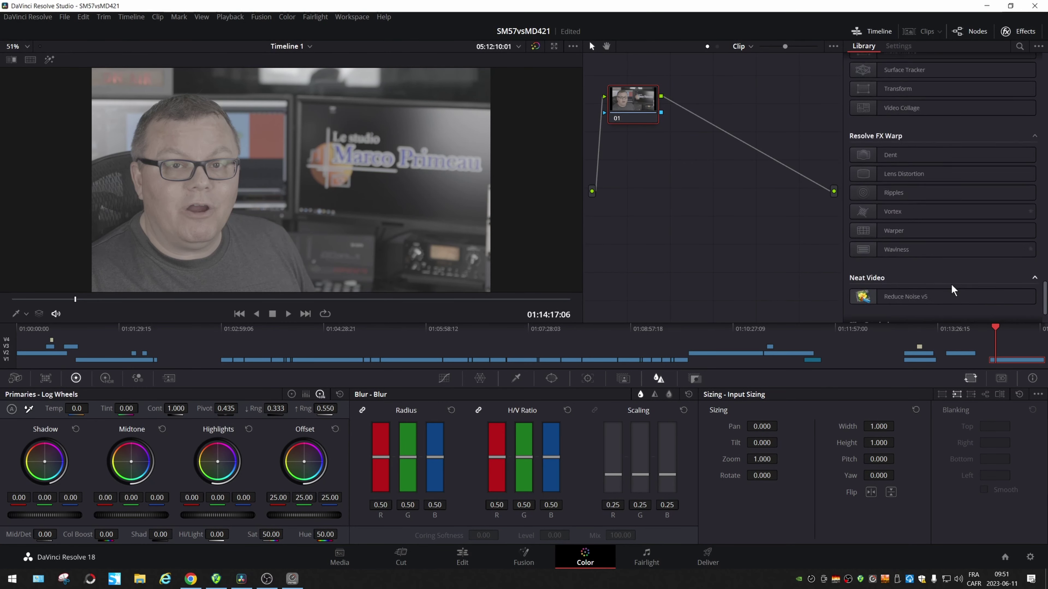
{"action": "left_click_drag", "start_coordinate": [955, 285], "coordinate": [639, 109]}
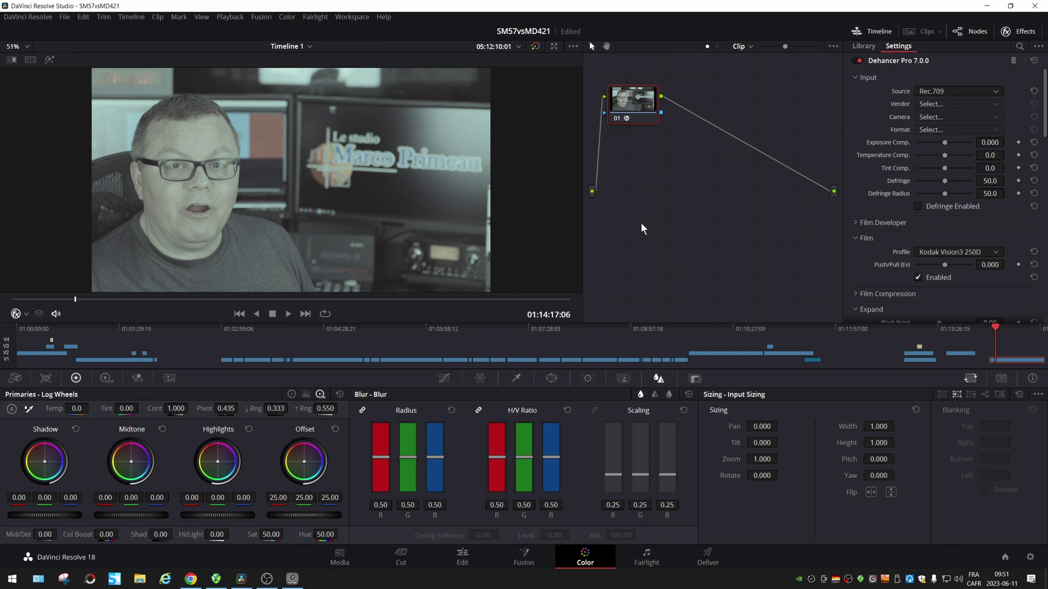
Set Dehancer's input source to Cineon Film Log after briefly trying Choose Camera
{"action": "left_click", "coordinate": [961, 92]}
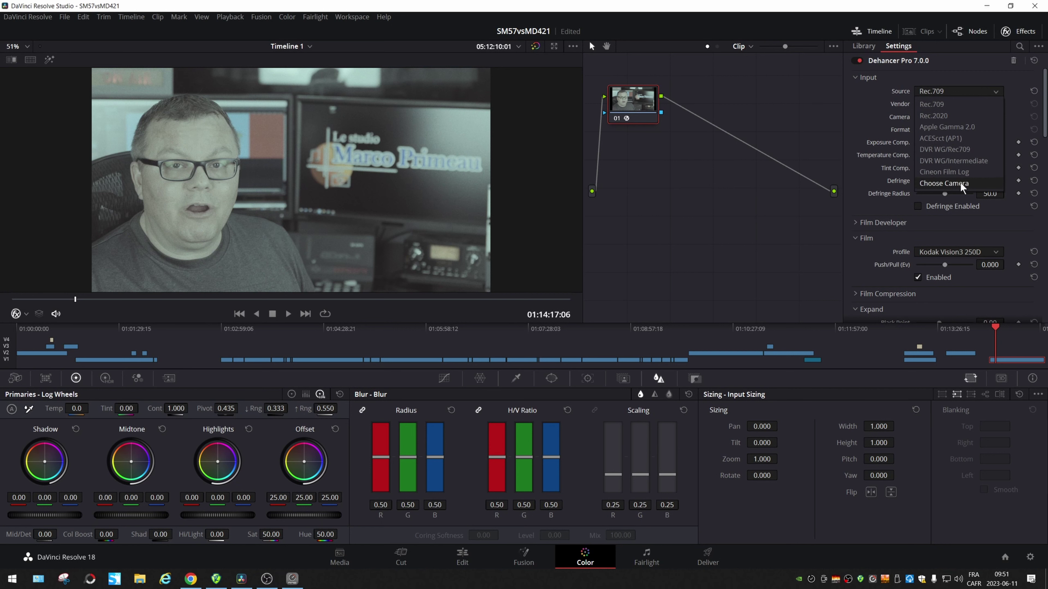
{"action": "left_click", "coordinate": [949, 183]}
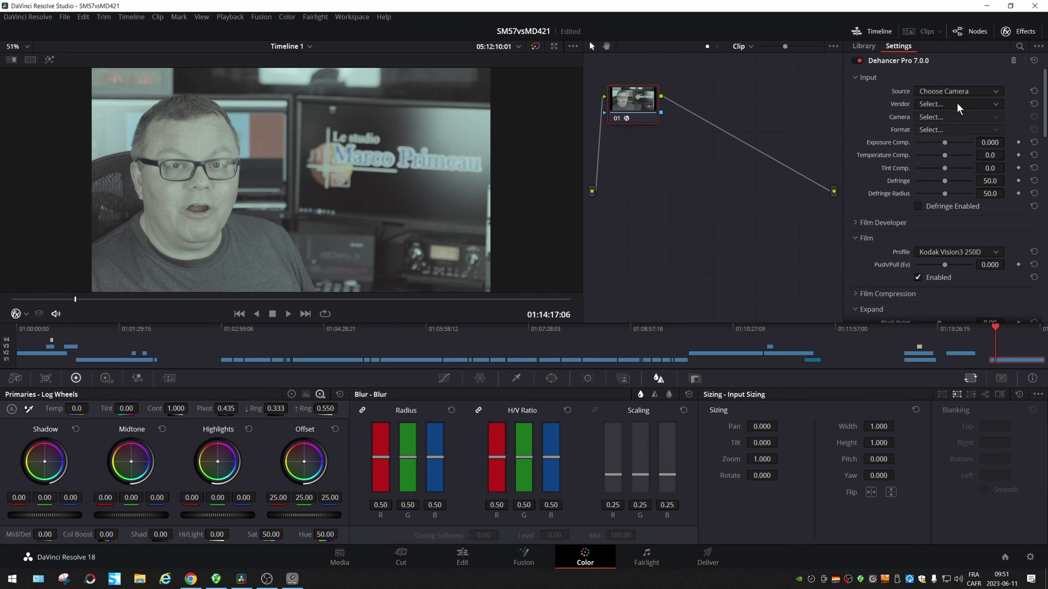
{"action": "left_click", "coordinate": [995, 93]}
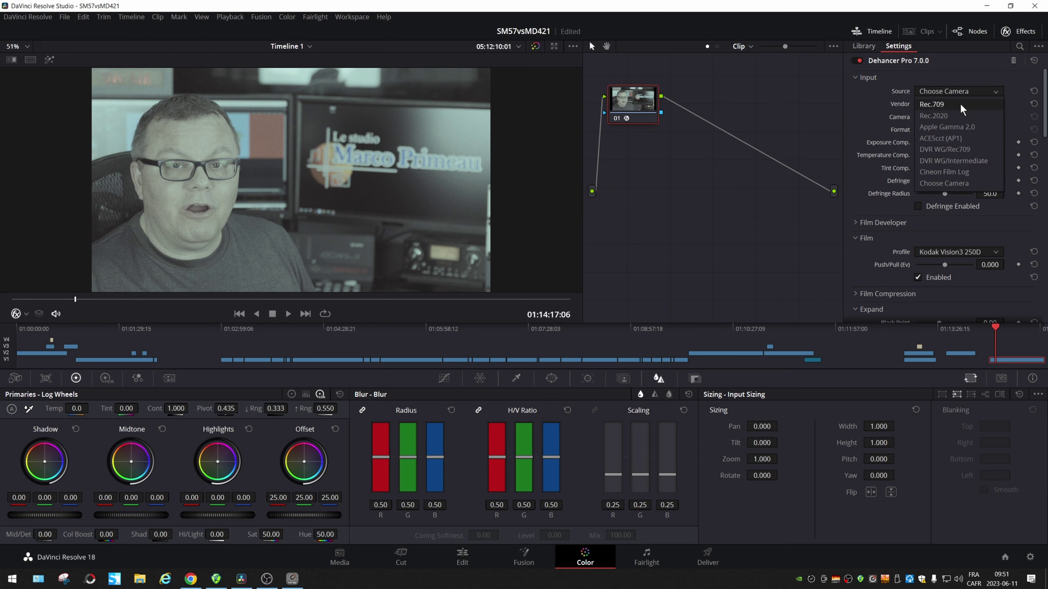
{"action": "left_click", "coordinate": [960, 184]}
{"action": "scroll", "coordinate": [866, 239], "scroll_direction": "down", "scroll_amount": 1}
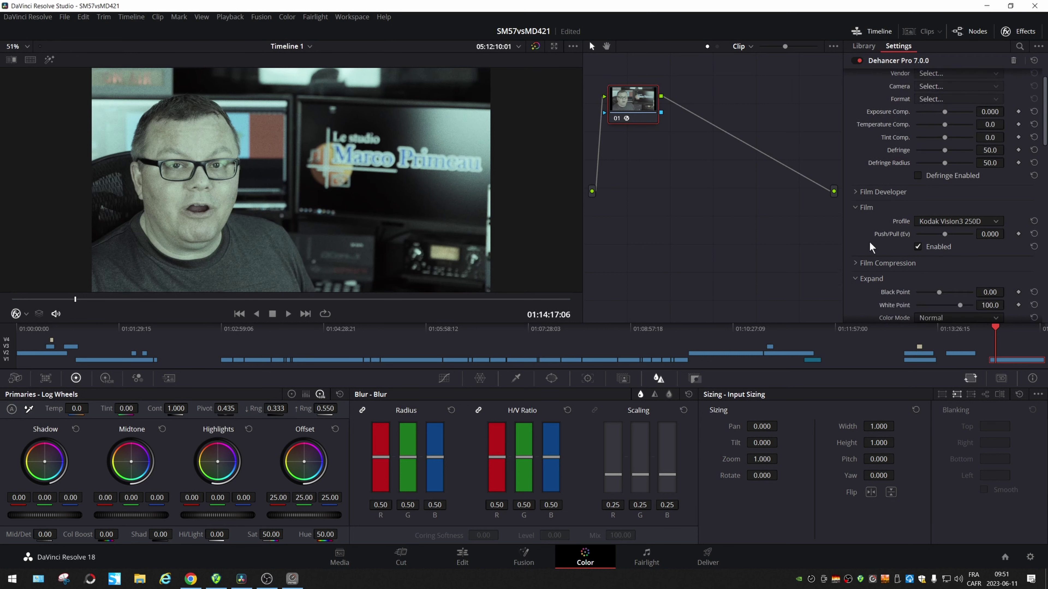
{"action": "scroll", "coordinate": [870, 247], "scroll_direction": "down", "scroll_amount": 10}
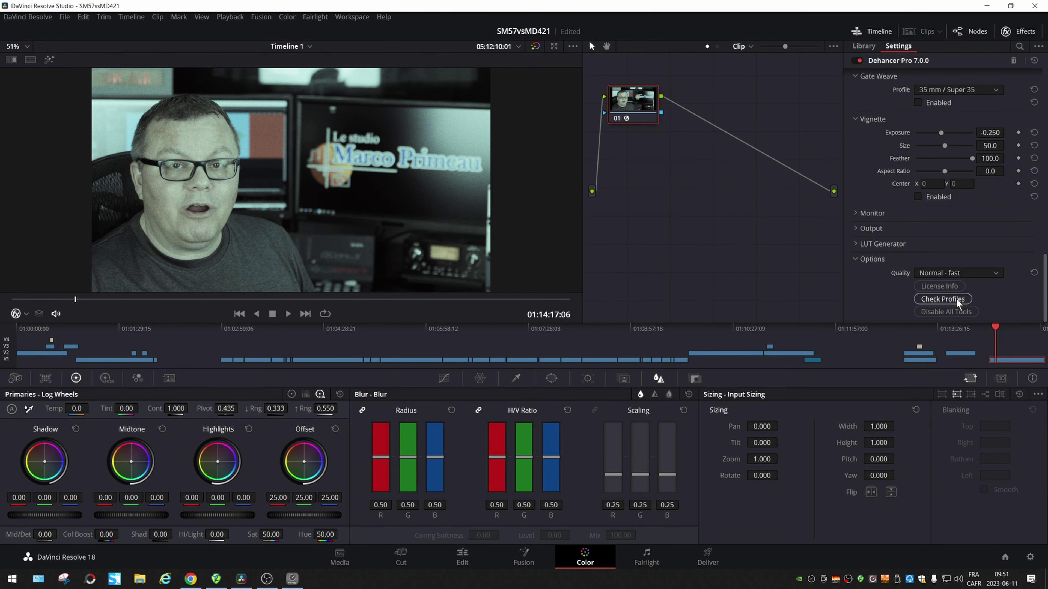
{"action": "left_click", "coordinate": [956, 302]}
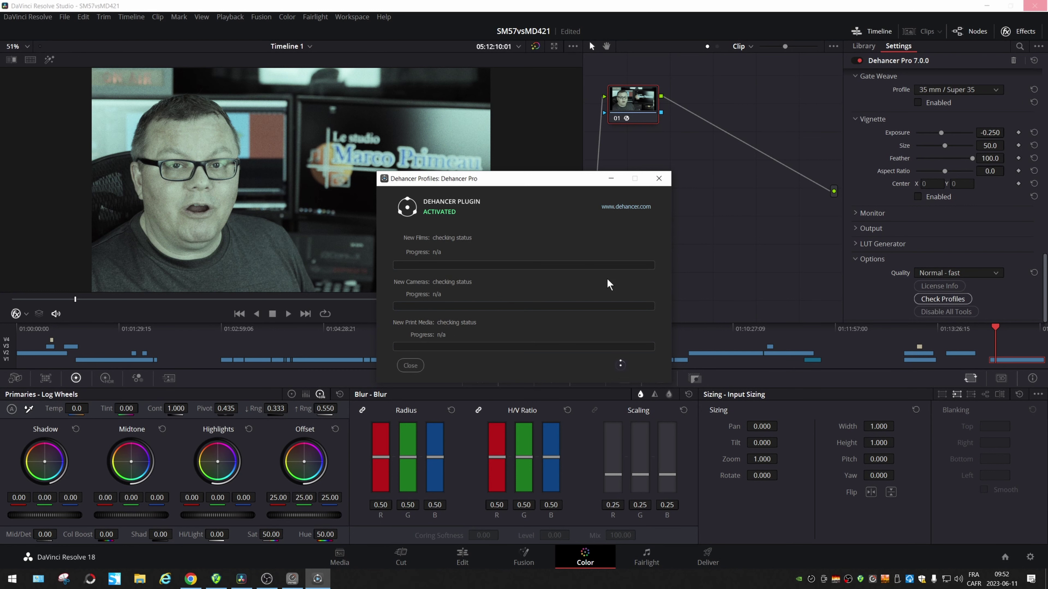
{"action": "key", "text": "Escape"}
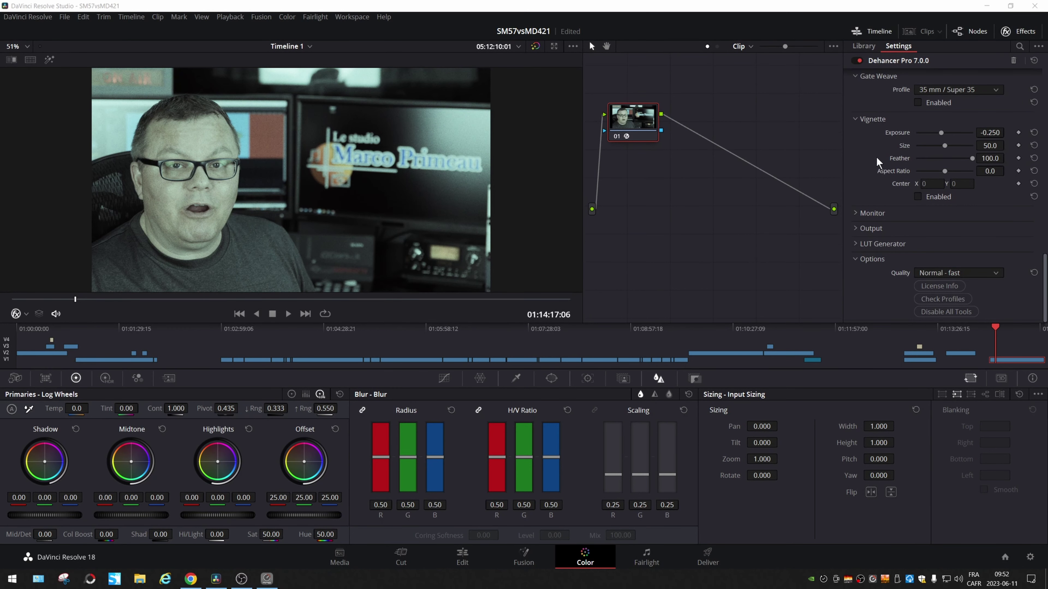
{"action": "scroll", "coordinate": [891, 162], "scroll_direction": "up", "scroll_amount": 10}
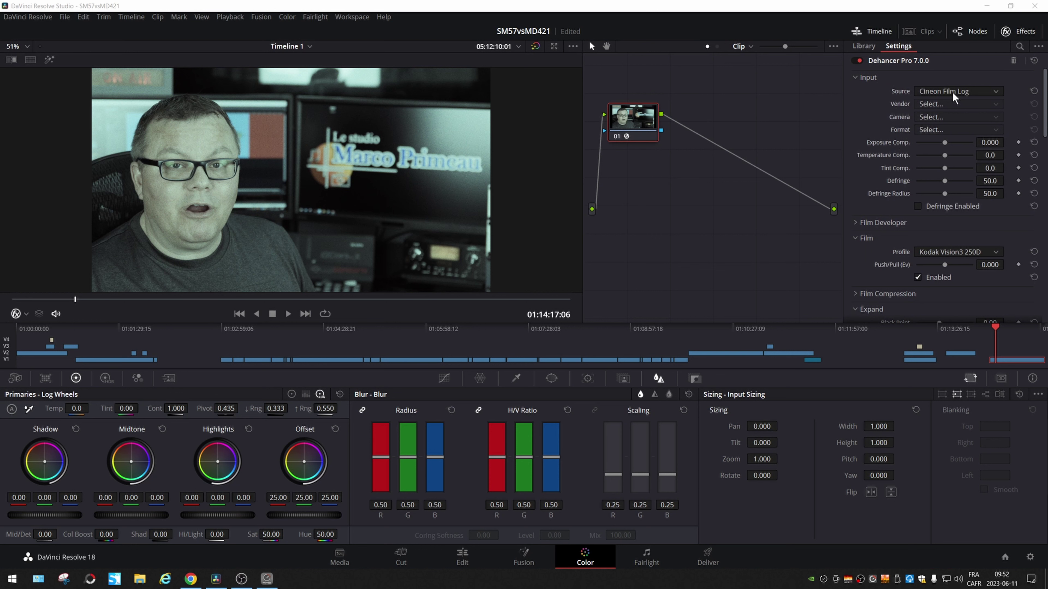
{"action": "left_click", "coordinate": [970, 98]}
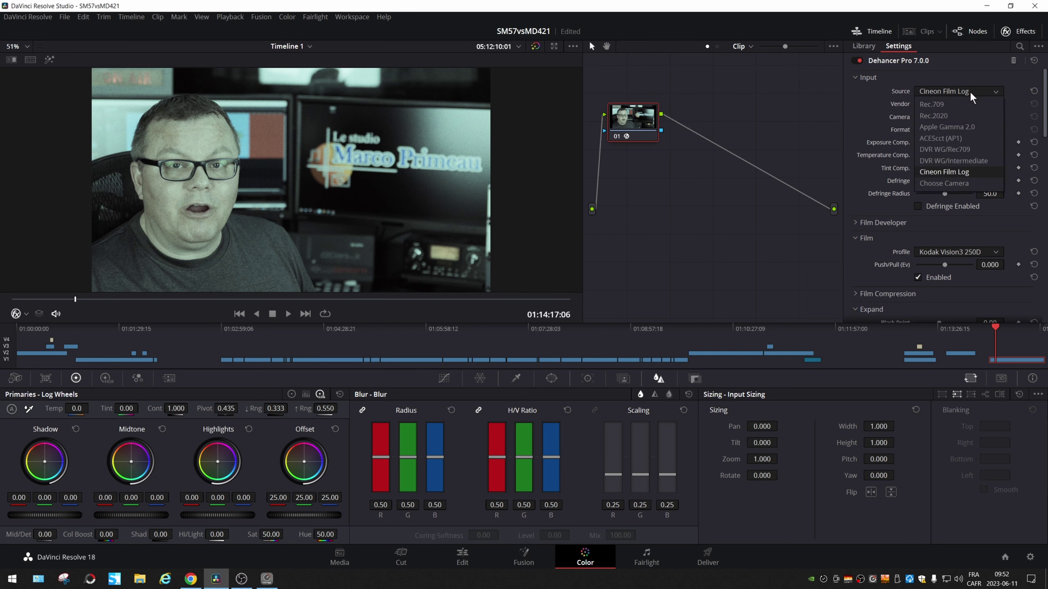
{"action": "left_click", "coordinate": [974, 172]}
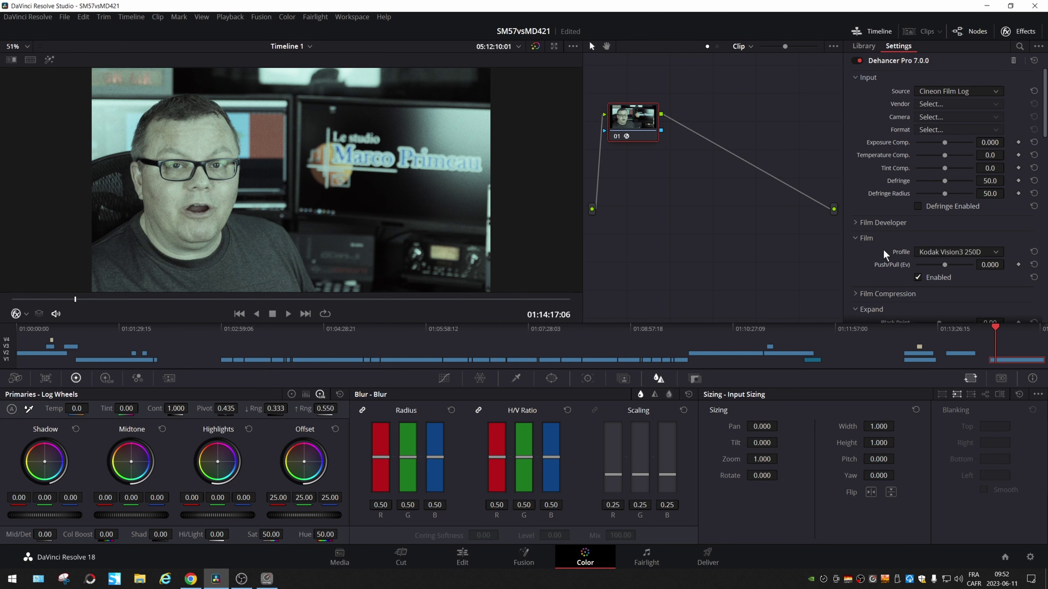
Try Adox Color Implosion 100, then step through stocks to Fujichrome Provia 100F
{"action": "left_click", "coordinate": [969, 255]}
{"action": "scroll", "coordinate": [974, 258], "scroll_direction": "up", "scroll_amount": 10}
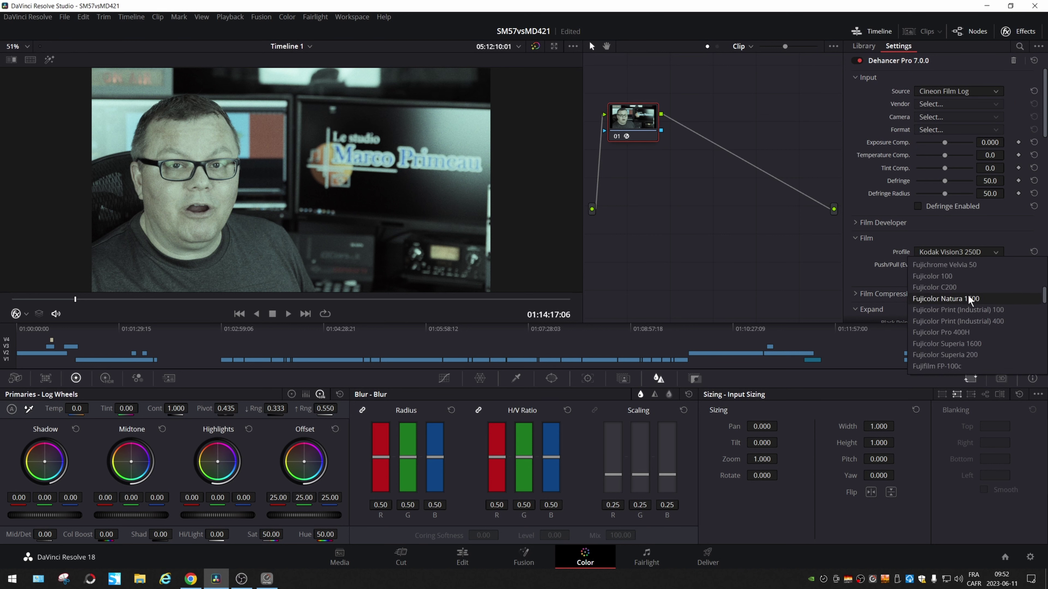
{"action": "left_click", "coordinate": [971, 266]}
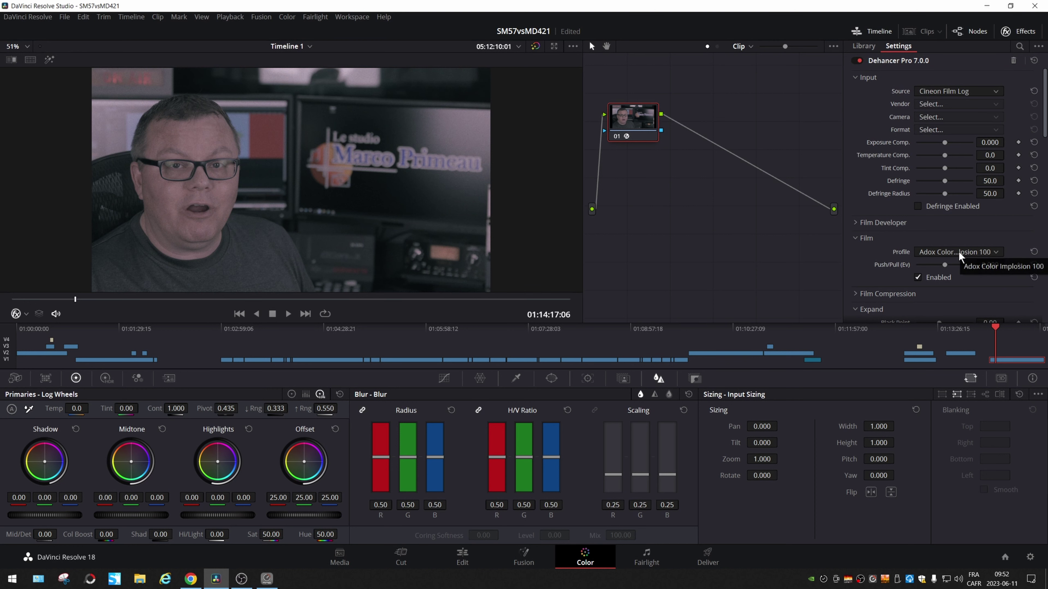
{"action": "scroll", "coordinate": [959, 256], "scroll_direction": "down", "scroll_amount": 1}
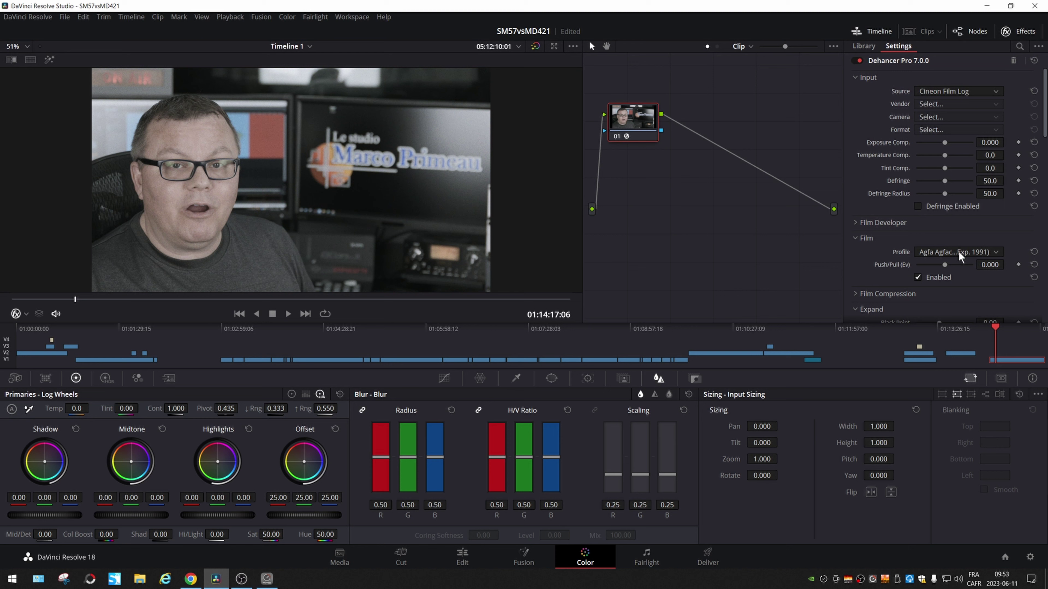
{"action": "scroll", "coordinate": [959, 256], "scroll_direction": "down", "scroll_amount": 2}
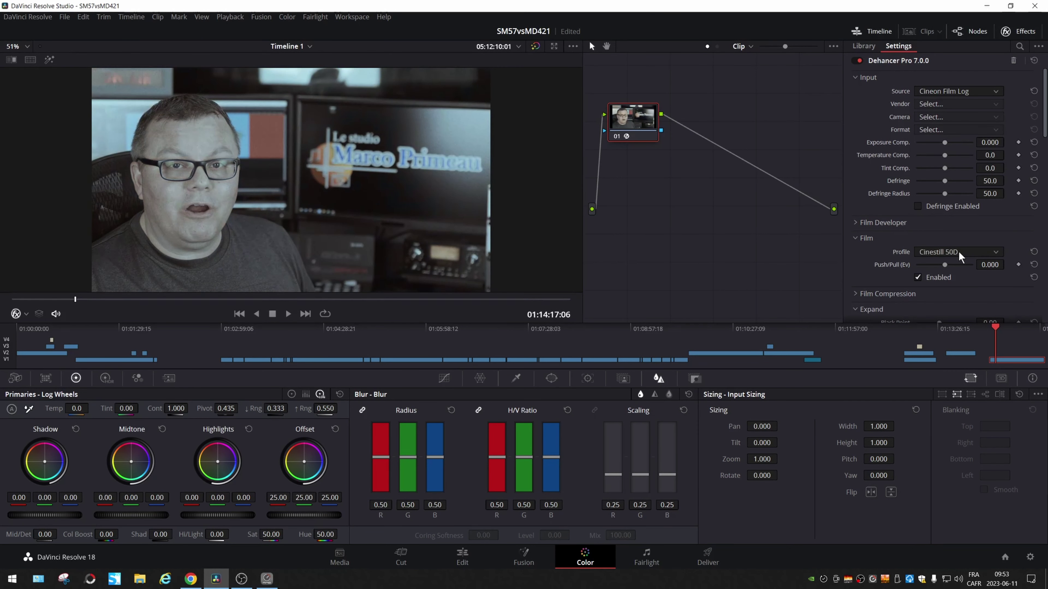
{"action": "scroll", "coordinate": [959, 256], "scroll_direction": "down", "scroll_amount": 1}
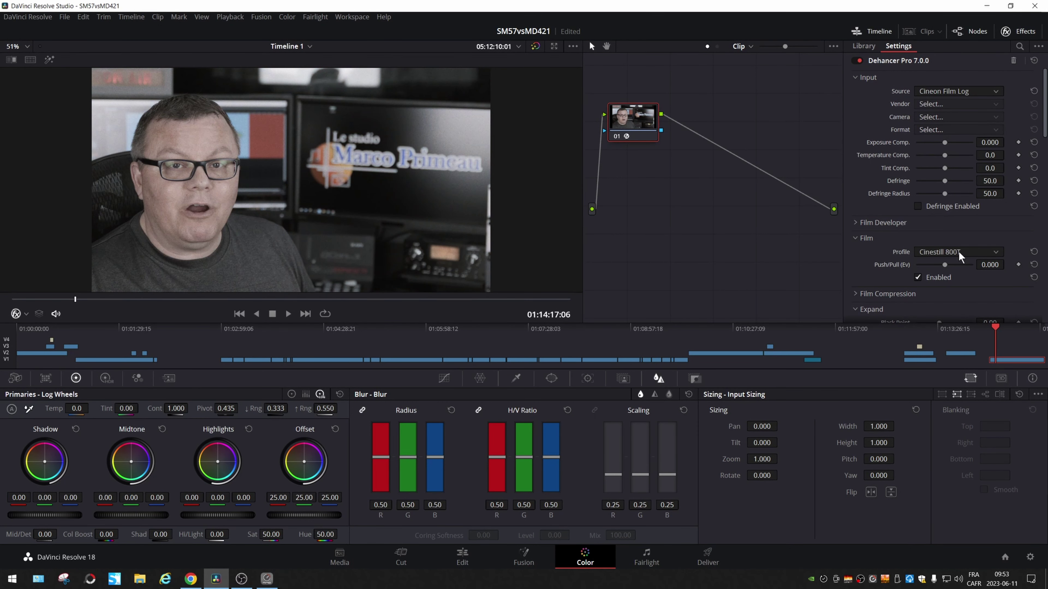
{"action": "scroll", "coordinate": [960, 253], "scroll_direction": "down", "scroll_amount": 2}
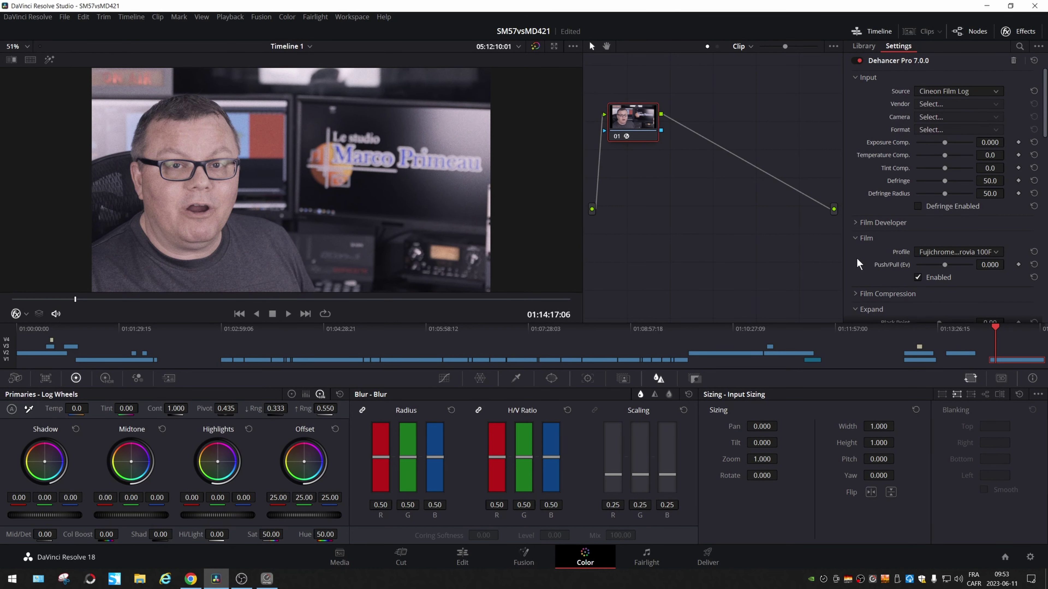
Audition the 35 mm ISO 500 and 8 mm ISO 500 film grain profiles
{"action": "scroll", "coordinate": [864, 293], "scroll_direction": "down", "scroll_amount": 5}
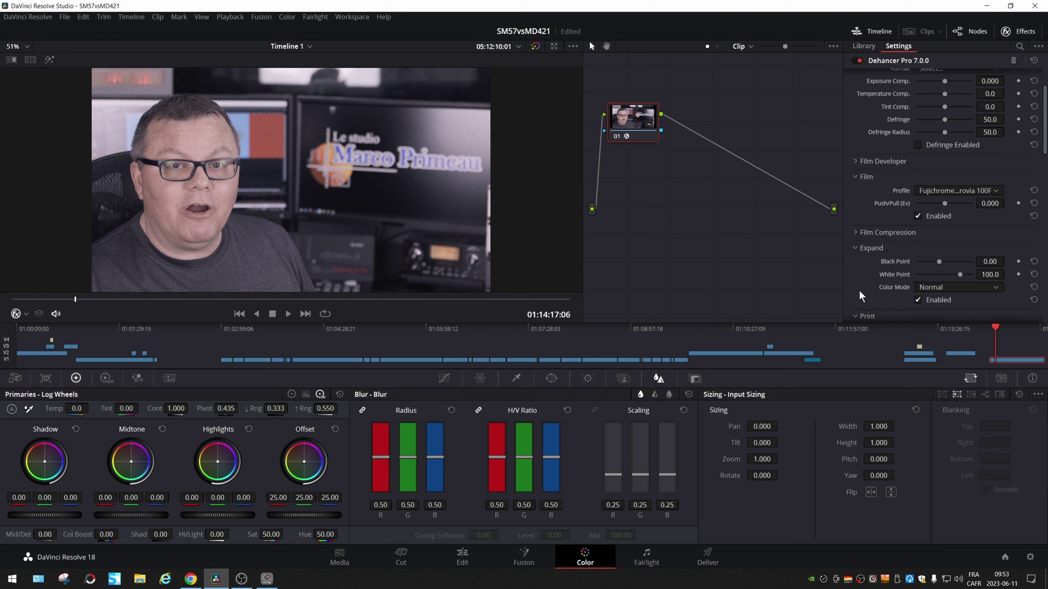
{"action": "scroll", "coordinate": [870, 296], "scroll_direction": "down", "scroll_amount": 11}
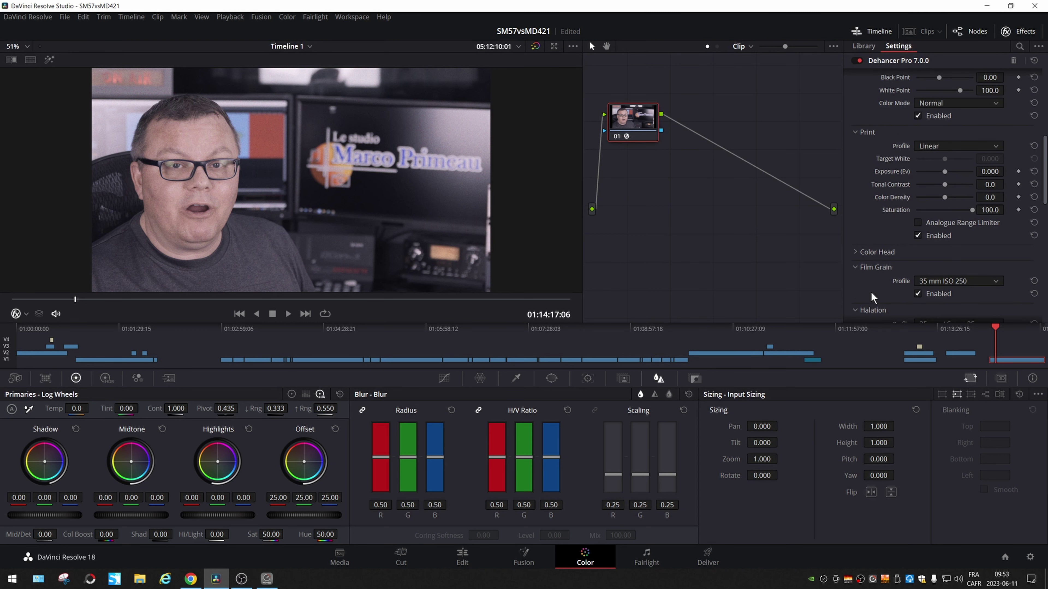
{"action": "scroll", "coordinate": [872, 297], "scroll_direction": "down", "scroll_amount": 6}
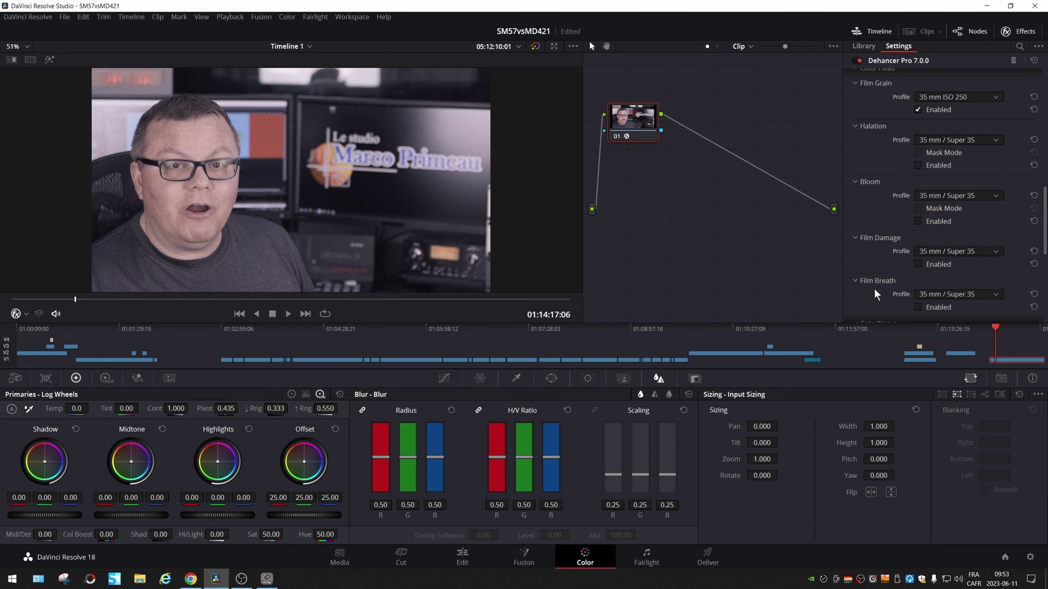
{"action": "scroll", "coordinate": [901, 202], "scroll_direction": "up", "scroll_amount": 11}
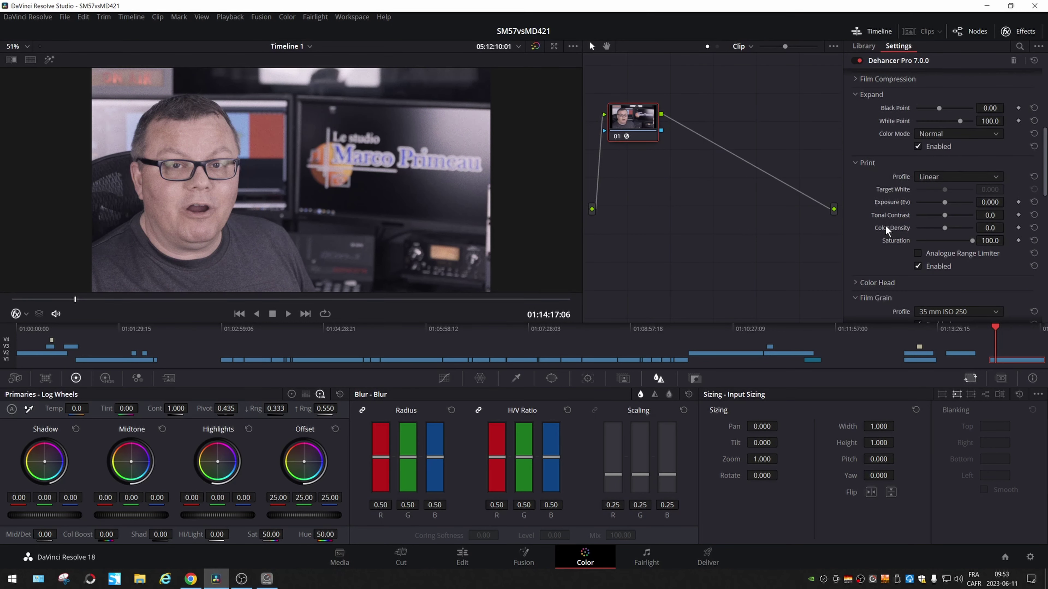
{"action": "scroll", "coordinate": [887, 233], "scroll_direction": "down", "scroll_amount": 2}
{"action": "scroll", "coordinate": [877, 247], "scroll_direction": "down", "scroll_amount": 4}
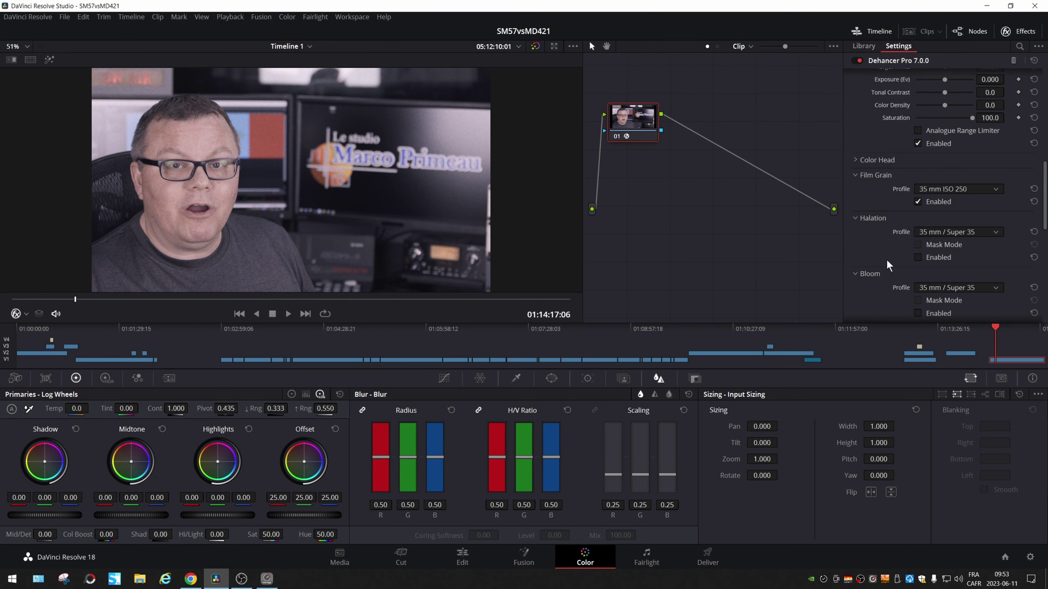
{"action": "scroll", "coordinate": [888, 265], "scroll_direction": "down", "scroll_amount": 2}
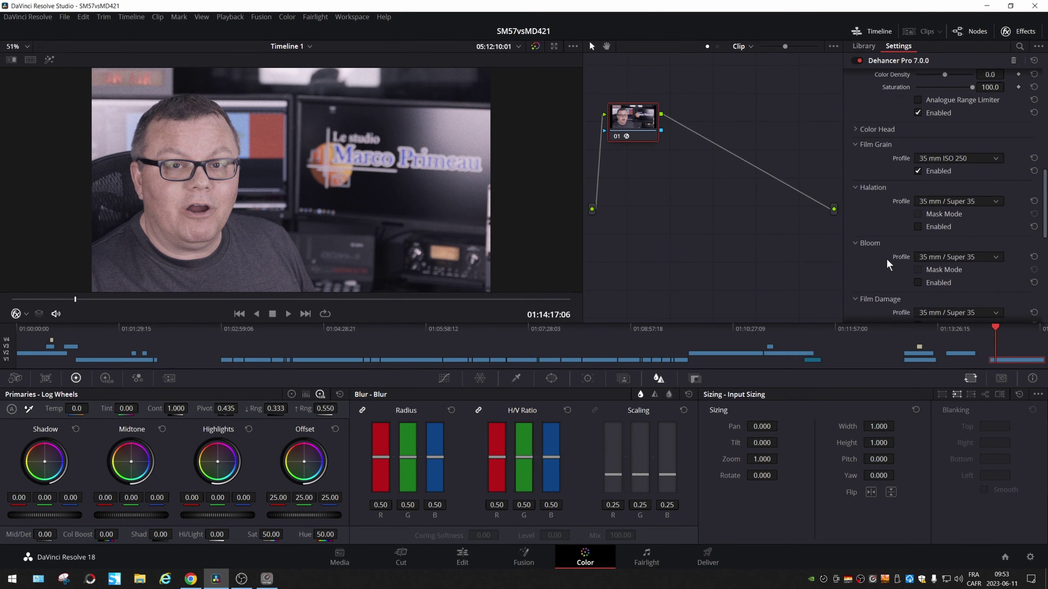
{"action": "left_click", "coordinate": [980, 160]}
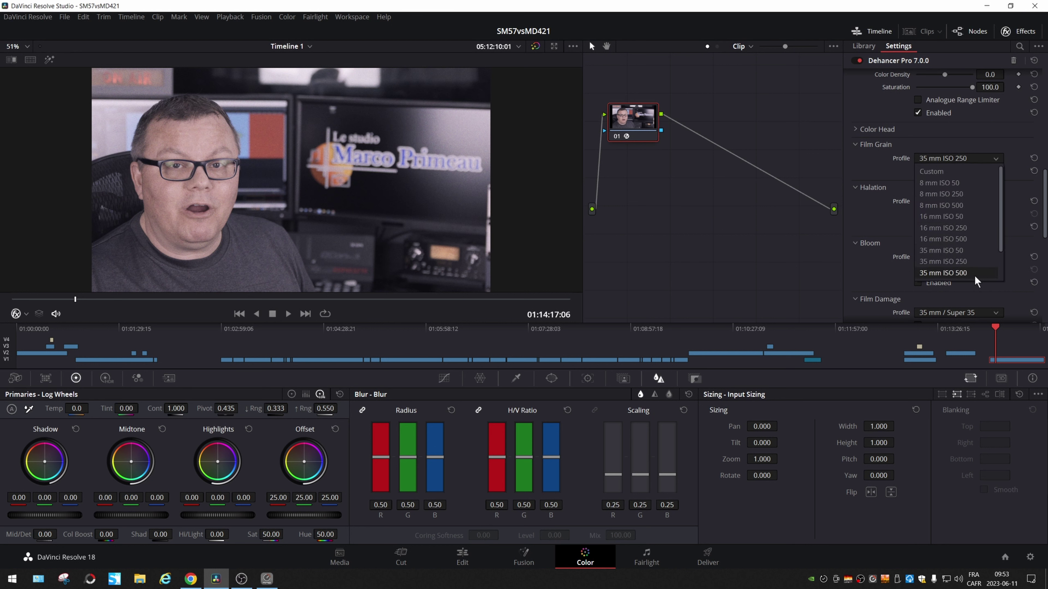
{"action": "left_click", "coordinate": [964, 273]}
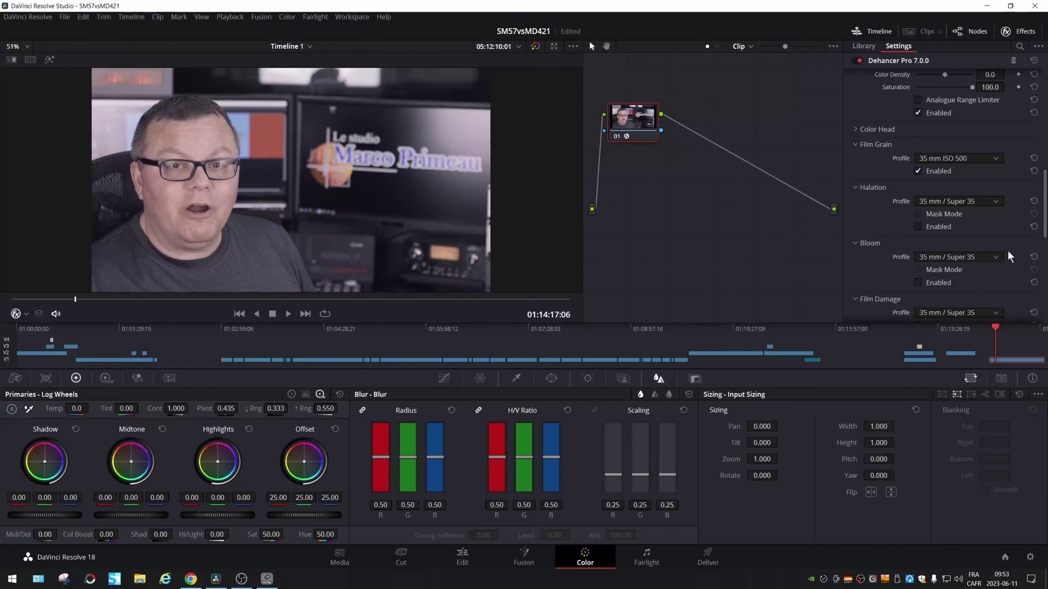
{"action": "left_click", "coordinate": [995, 159]}
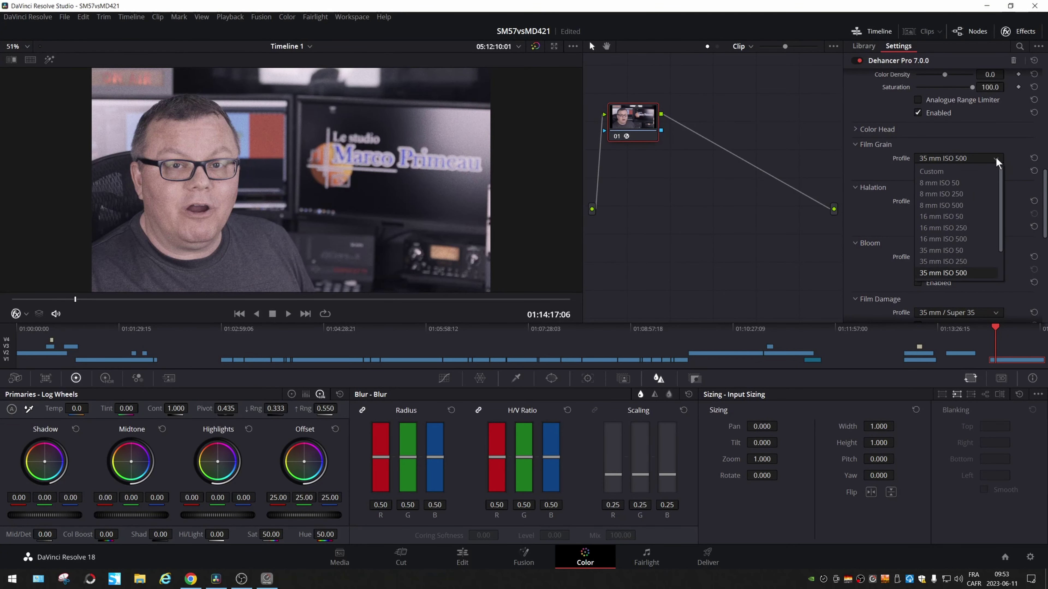
{"action": "left_click", "coordinate": [976, 207]}
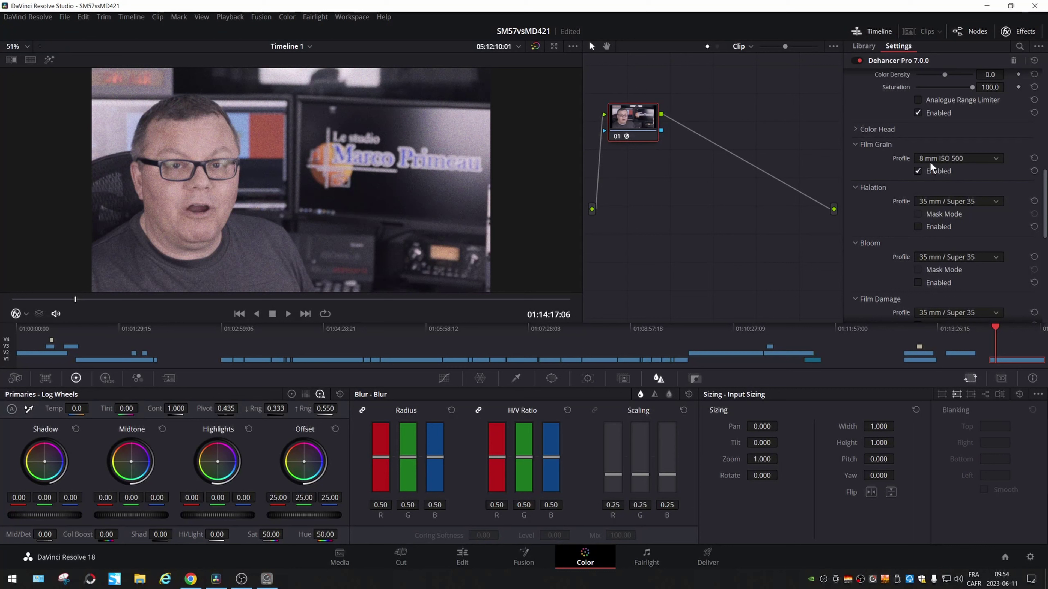
Choose the Custom film grain profile and lower grain Amount from 70 to about 21
{"action": "left_click", "coordinate": [997, 203]}
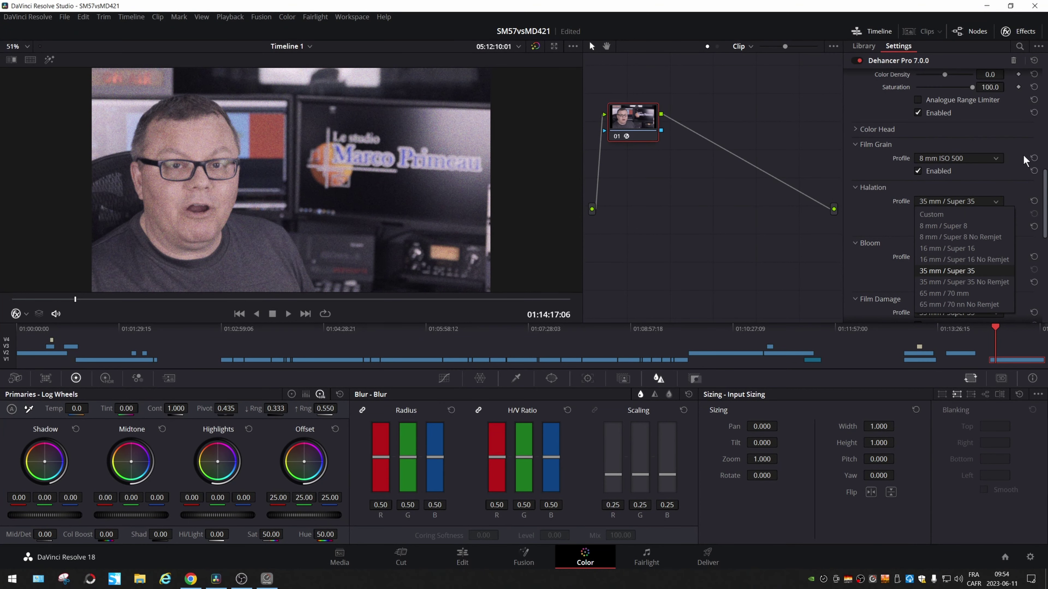
{"action": "left_click", "coordinate": [1006, 186]}
{"action": "left_click", "coordinate": [995, 159]}
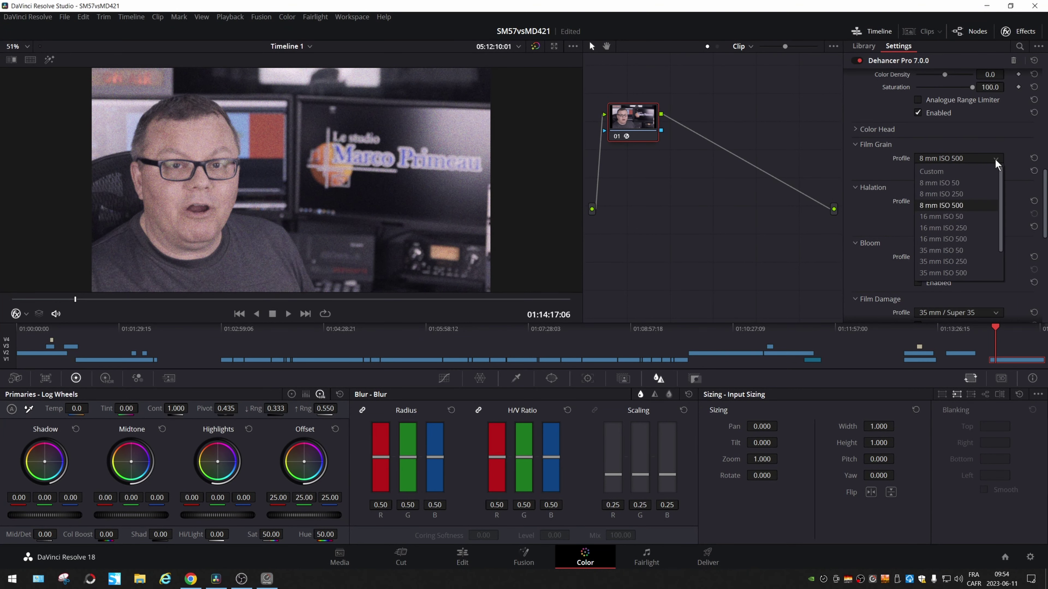
{"action": "left_click", "coordinate": [945, 172]}
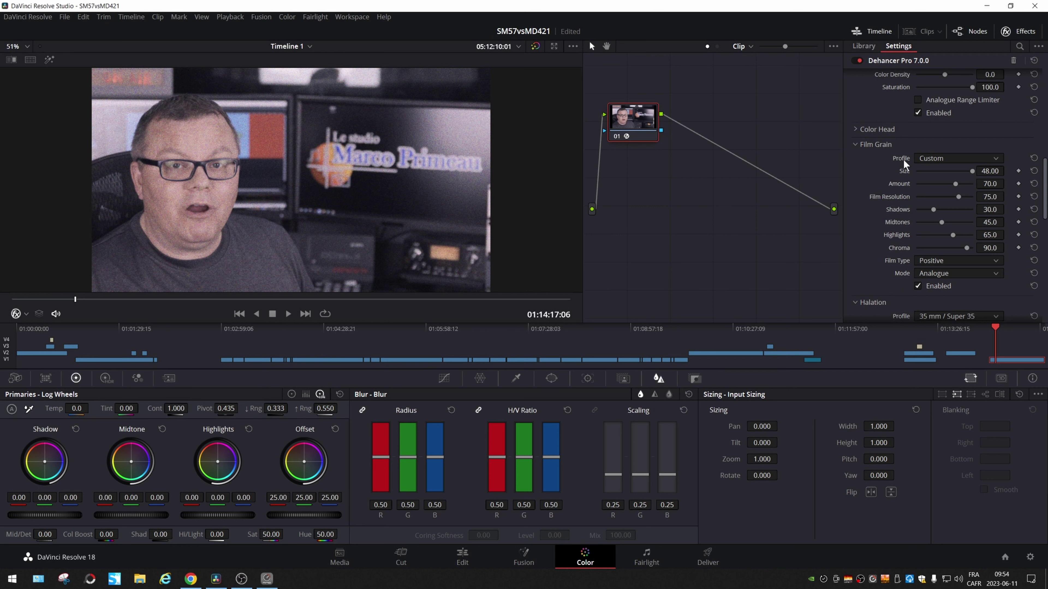
{"action": "left_click_drag", "start_coordinate": [956, 184], "coordinate": [923, 187]}
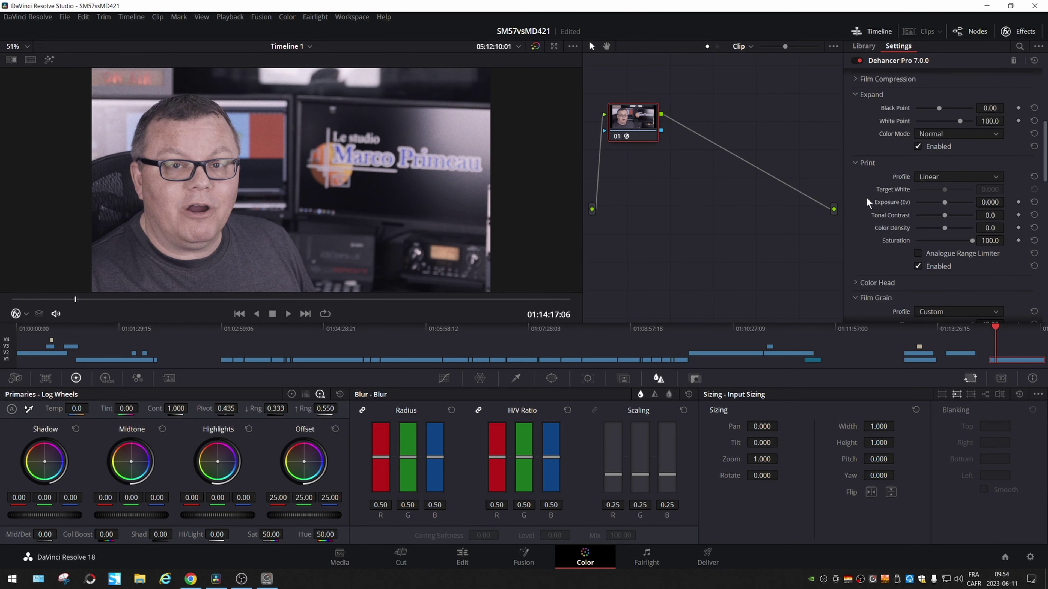
Browse down the Dehancer settings and enable the Bloom effect
{"action": "scroll", "coordinate": [867, 254], "scroll_direction": "down", "scroll_amount": 7}
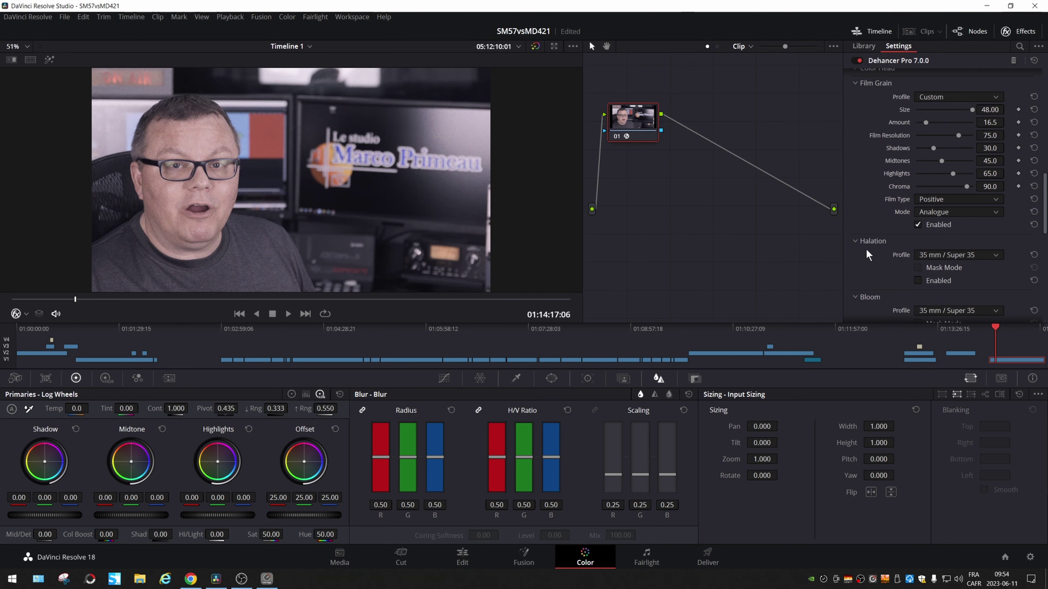
{"action": "scroll", "coordinate": [868, 254], "scroll_direction": "down", "scroll_amount": 1}
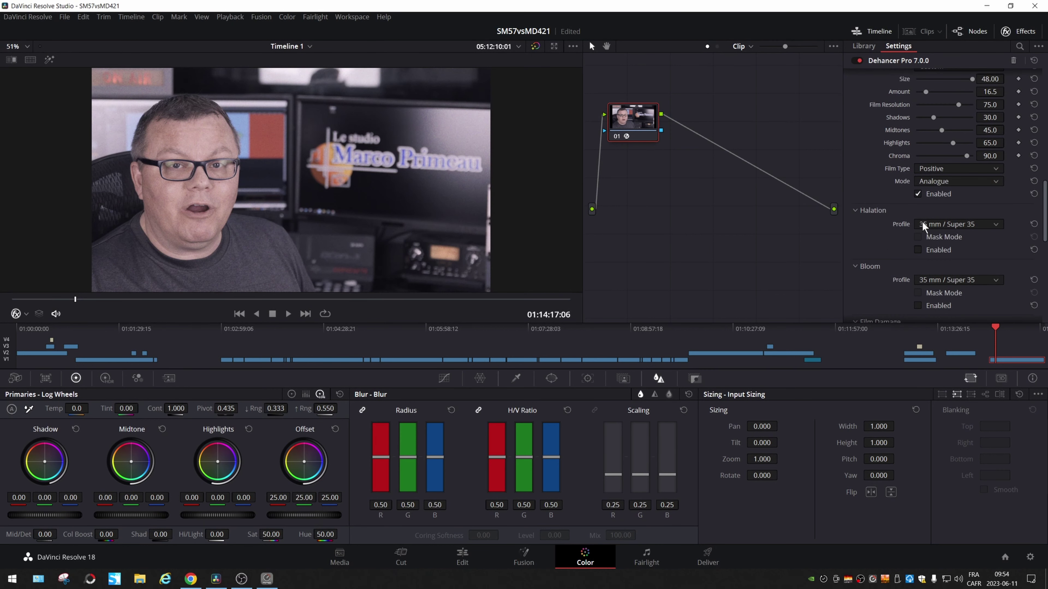
{"action": "scroll", "coordinate": [886, 275], "scroll_direction": "down", "scroll_amount": 5}
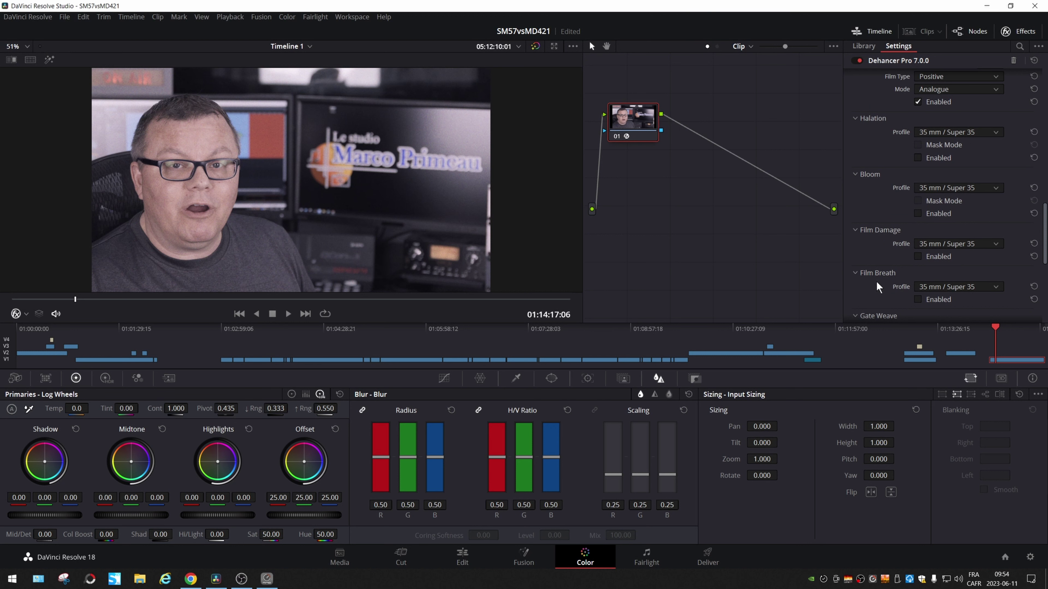
{"action": "scroll", "coordinate": [877, 285], "scroll_direction": "down", "scroll_amount": 3}
{"action": "scroll", "coordinate": [901, 253], "scroll_direction": "down", "scroll_amount": 2}
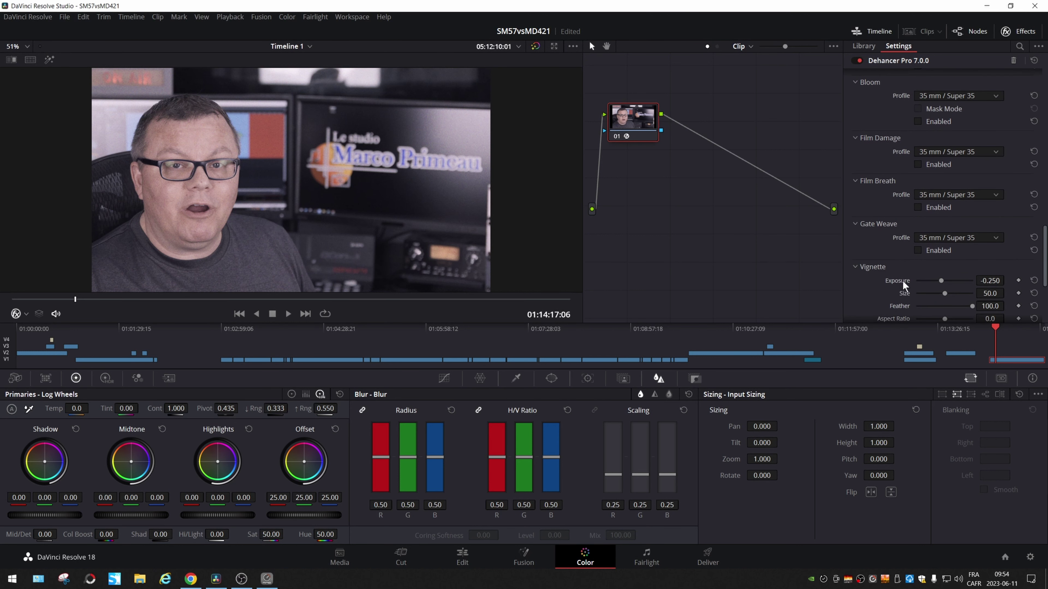
{"action": "scroll", "coordinate": [888, 276], "scroll_direction": "up", "scroll_amount": 2}
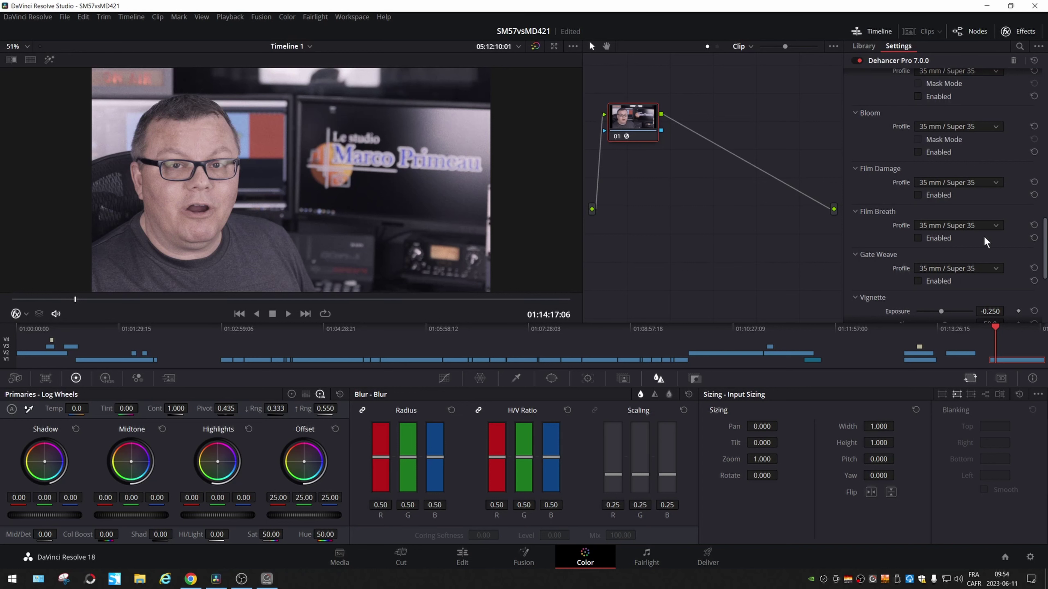
{"action": "scroll", "coordinate": [995, 231], "scroll_direction": "up", "scroll_amount": 9}
{"action": "scroll", "coordinate": [997, 230], "scroll_direction": "up", "scroll_amount": 4}
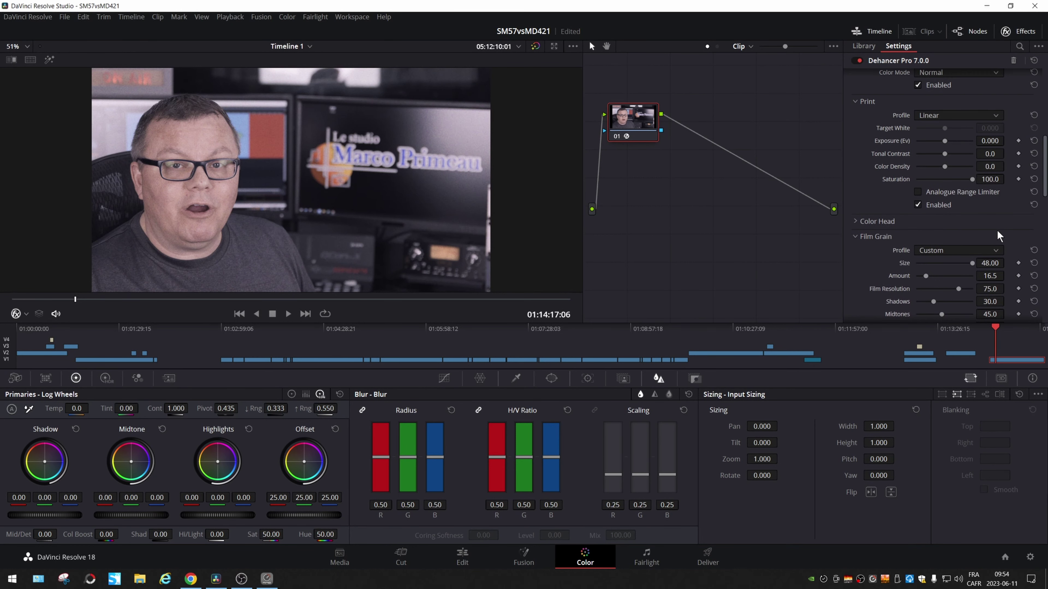
{"action": "scroll", "coordinate": [986, 231], "scroll_direction": "down", "scroll_amount": 12}
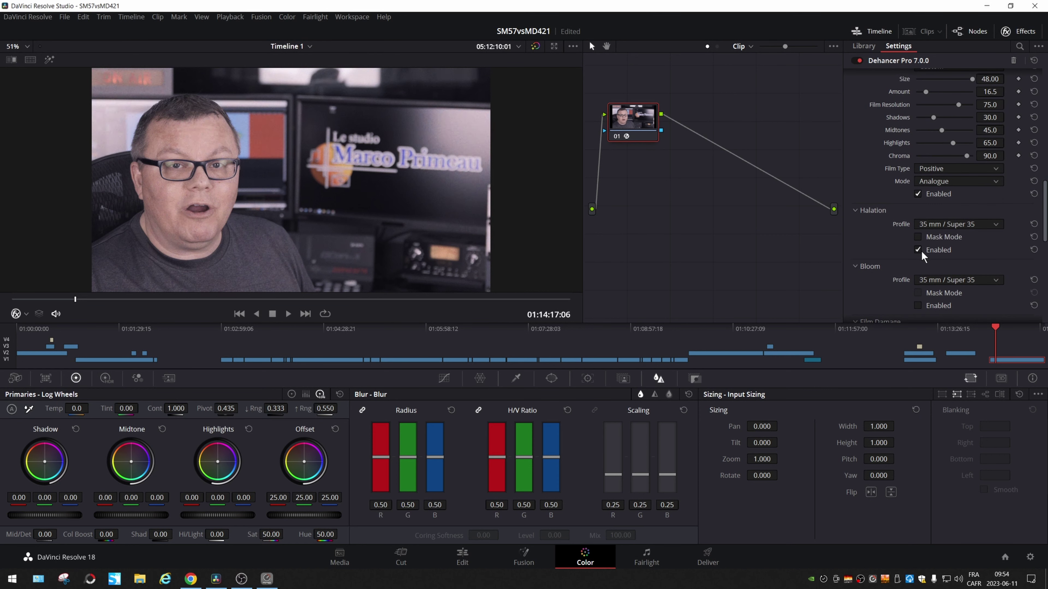
{"action": "left_click", "coordinate": [917, 305]}
Enable the Film Damage, Film Breath and Gate Weave effects
{"action": "scroll", "coordinate": [918, 306], "scroll_direction": "down", "scroll_amount": 6}
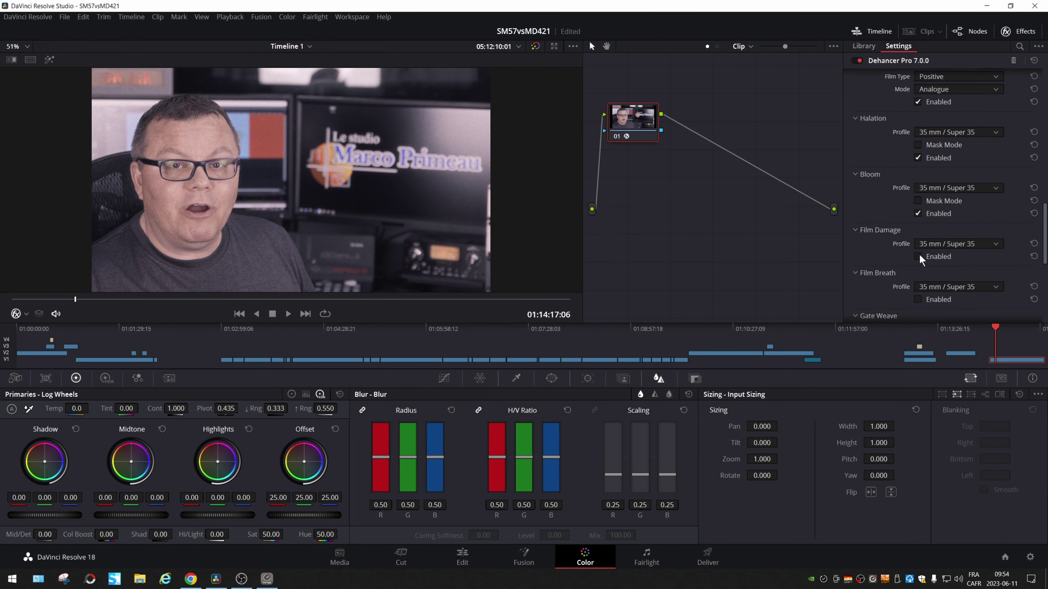
{"action": "left_click", "coordinate": [918, 256]}
{"action": "left_click", "coordinate": [917, 299]}
{"action": "scroll", "coordinate": [960, 287], "scroll_direction": "down", "scroll_amount": 6}
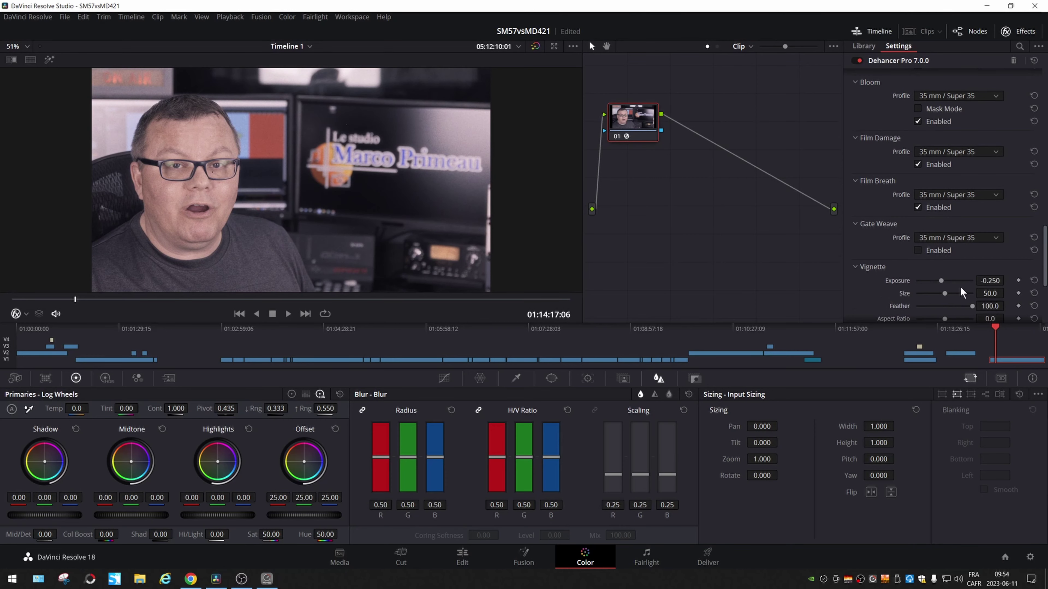
{"action": "left_click", "coordinate": [918, 250]}
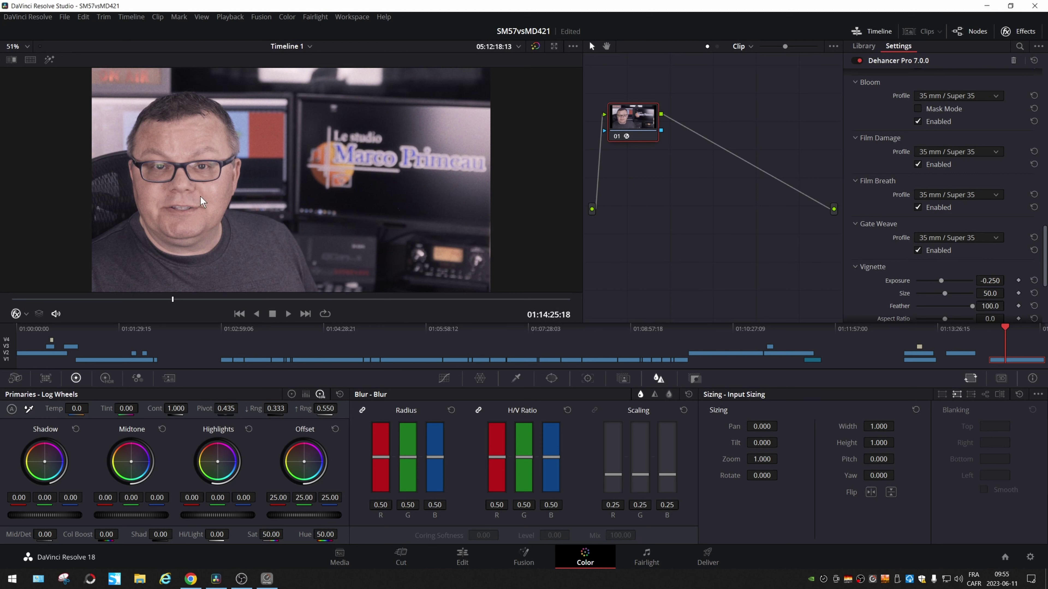
Expand the Film Compression section to show Impact, White Point, Tonal Range and Color Density
{"action": "scroll", "coordinate": [759, 235], "scroll_direction": "up", "scroll_amount": 2}
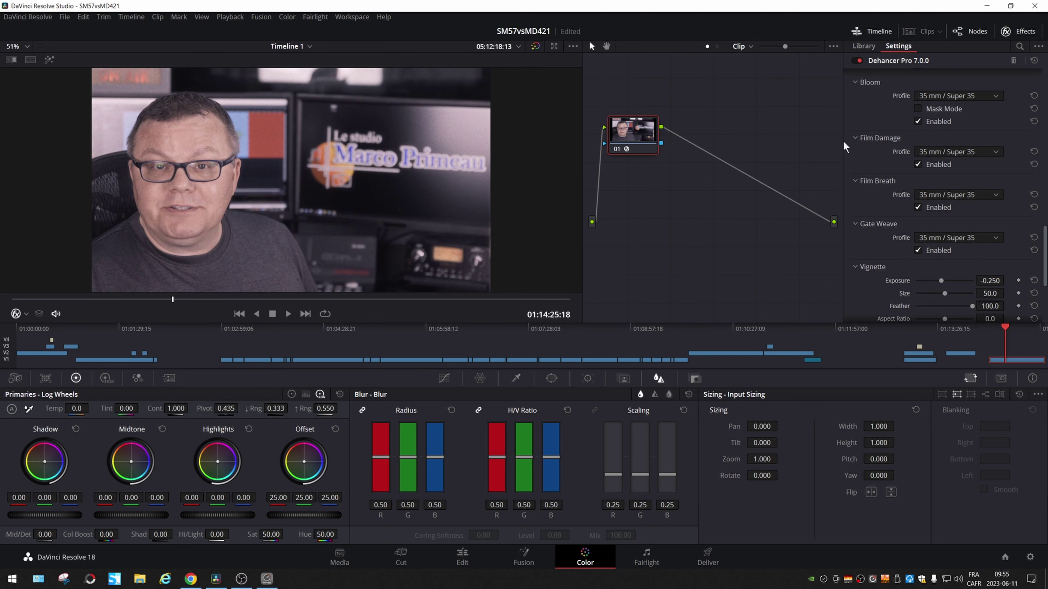
{"action": "scroll", "coordinate": [871, 123], "scroll_direction": "up", "scroll_amount": 15}
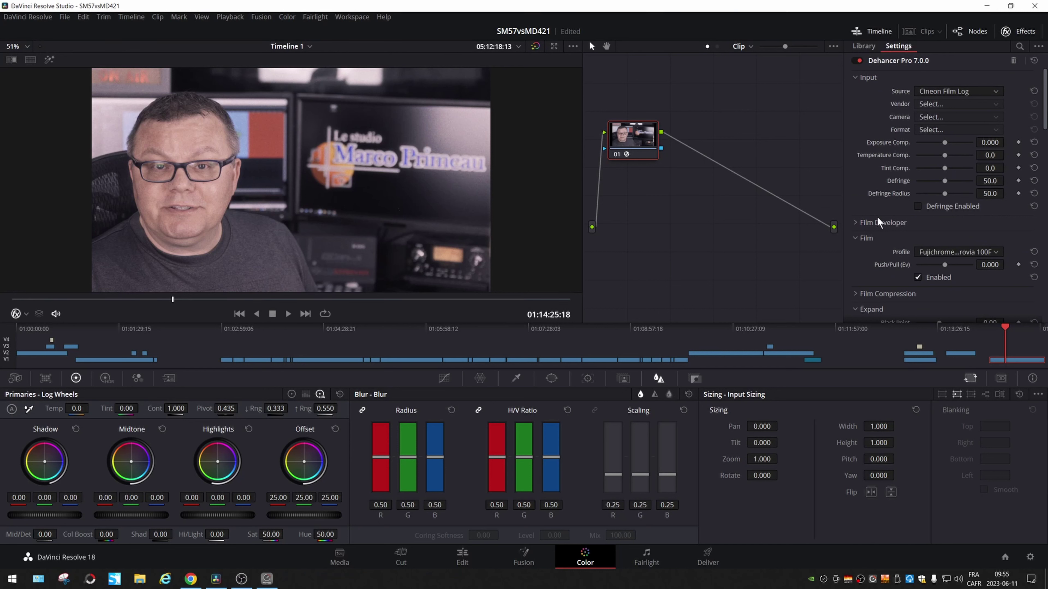
{"action": "scroll", "coordinate": [821, 274], "scroll_direction": "down", "scroll_amount": 1}
{"action": "scroll", "coordinate": [900, 289], "scroll_direction": "down", "scroll_amount": 5}
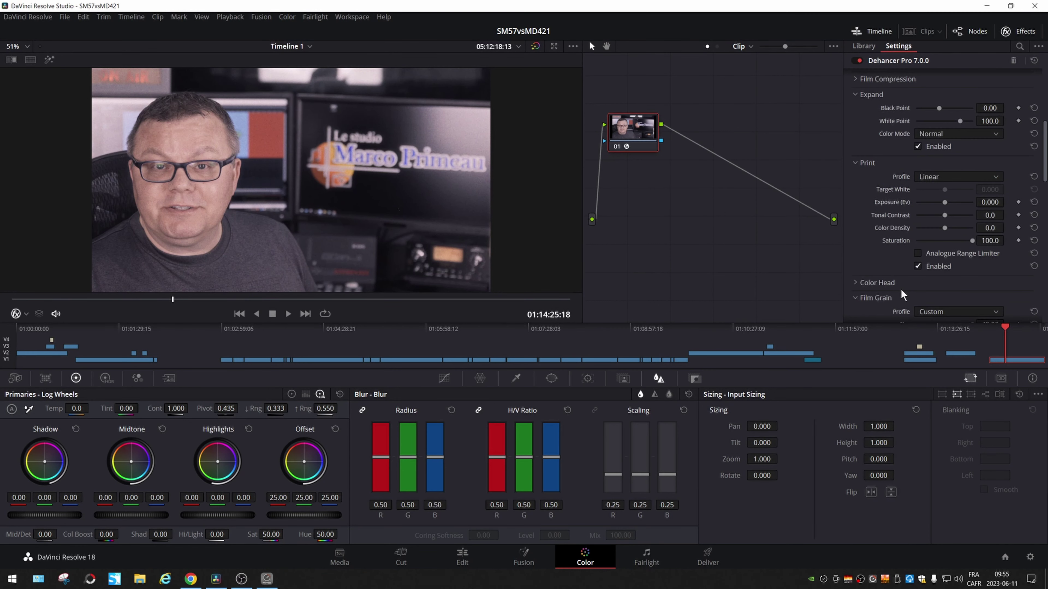
{"action": "scroll", "coordinate": [885, 292], "scroll_direction": "down", "scroll_amount": 5}
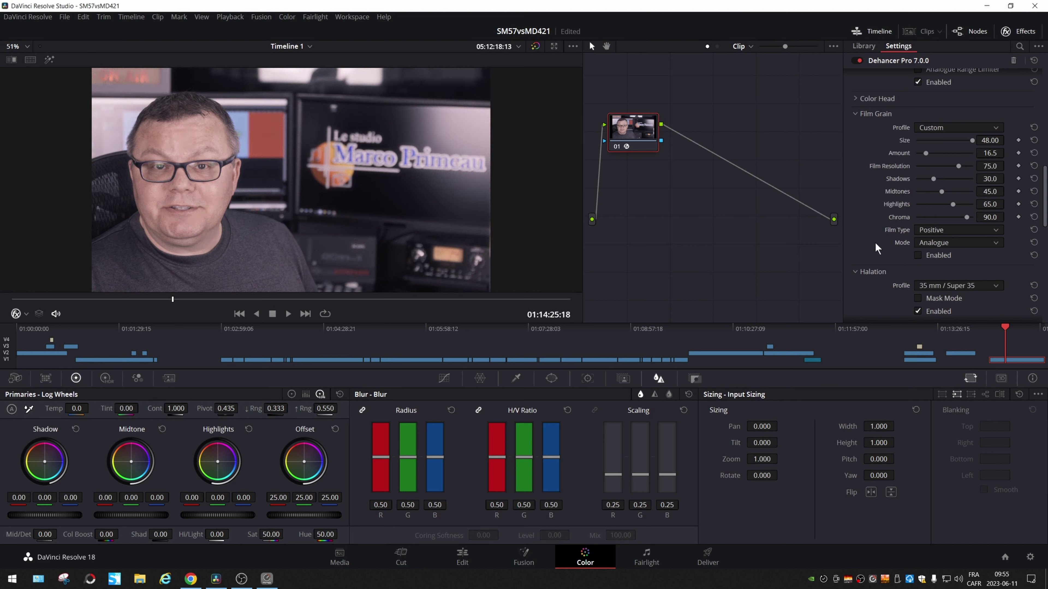
{"action": "scroll", "coordinate": [865, 200], "scroll_direction": "up", "scroll_amount": 10}
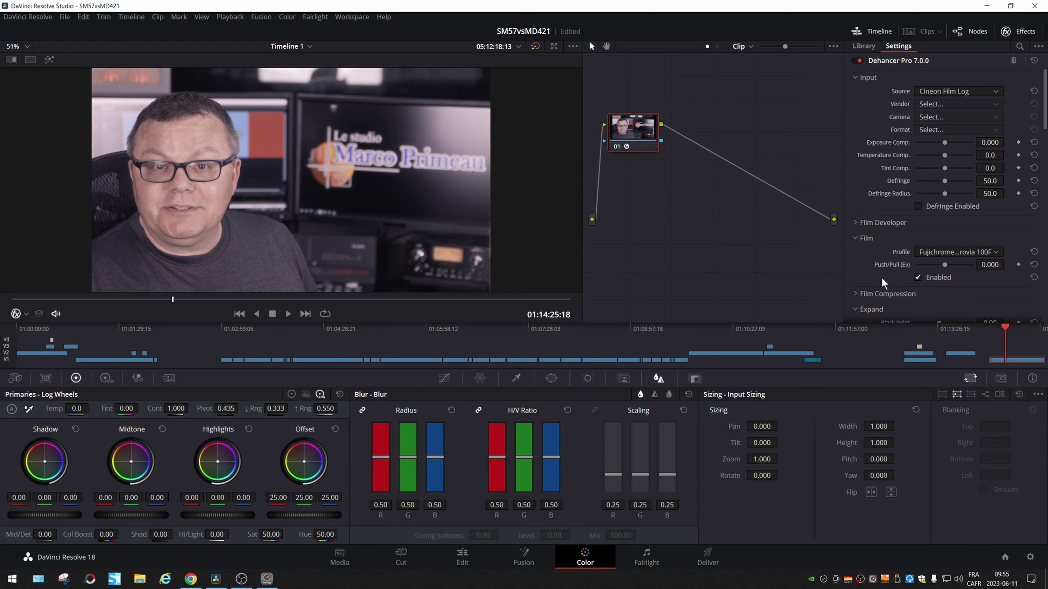
{"action": "left_click", "coordinate": [858, 293]}
Enable Film Compression, toggling it off and back on to compare the image
{"action": "scroll", "coordinate": [921, 292], "scroll_direction": "down", "scroll_amount": 3}
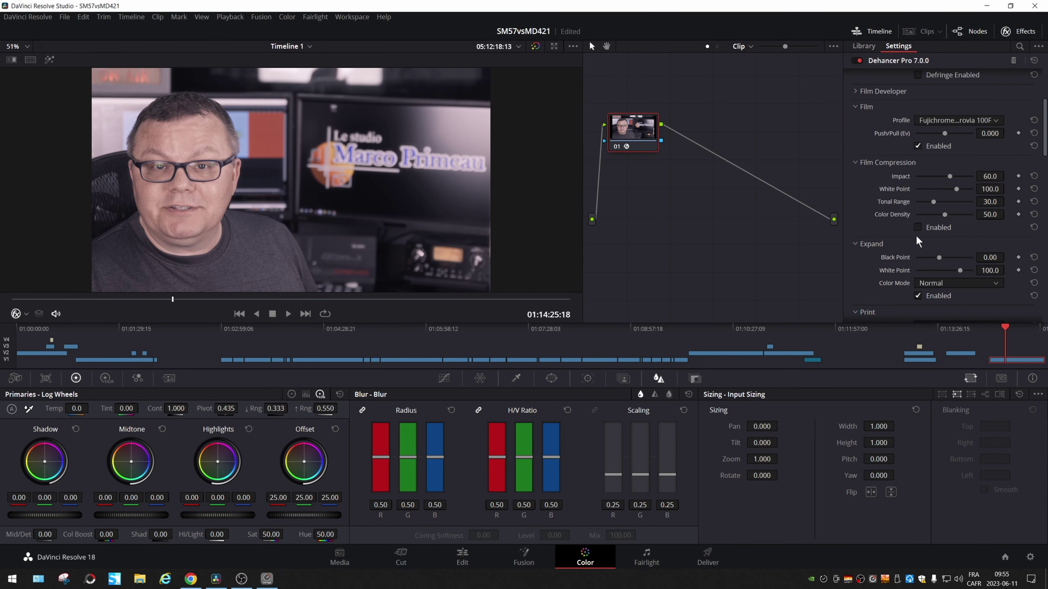
{"action": "left_click", "coordinate": [917, 228]}
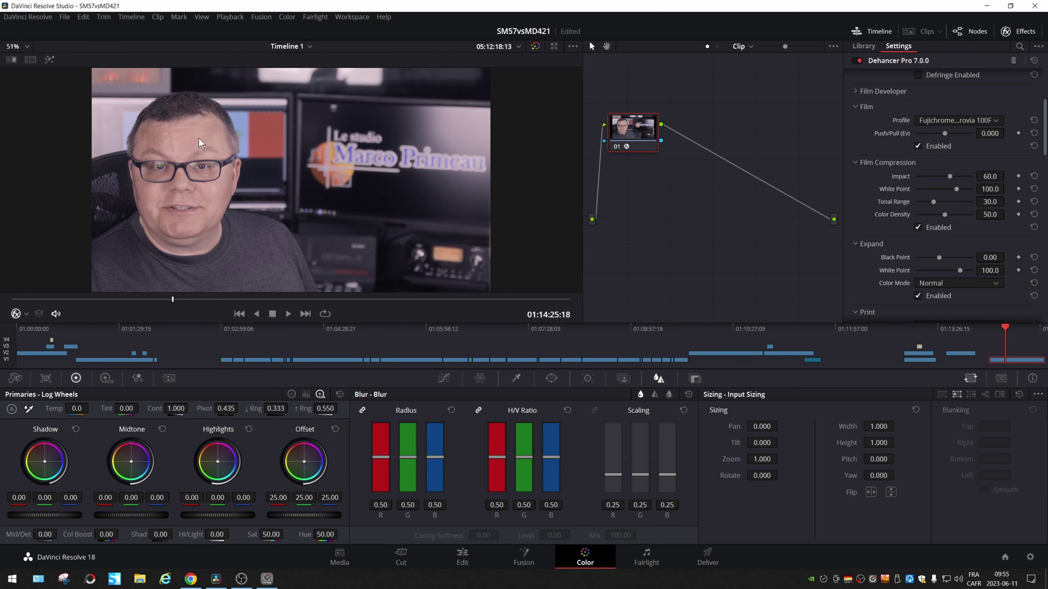
{"action": "left_click", "coordinate": [917, 227]}
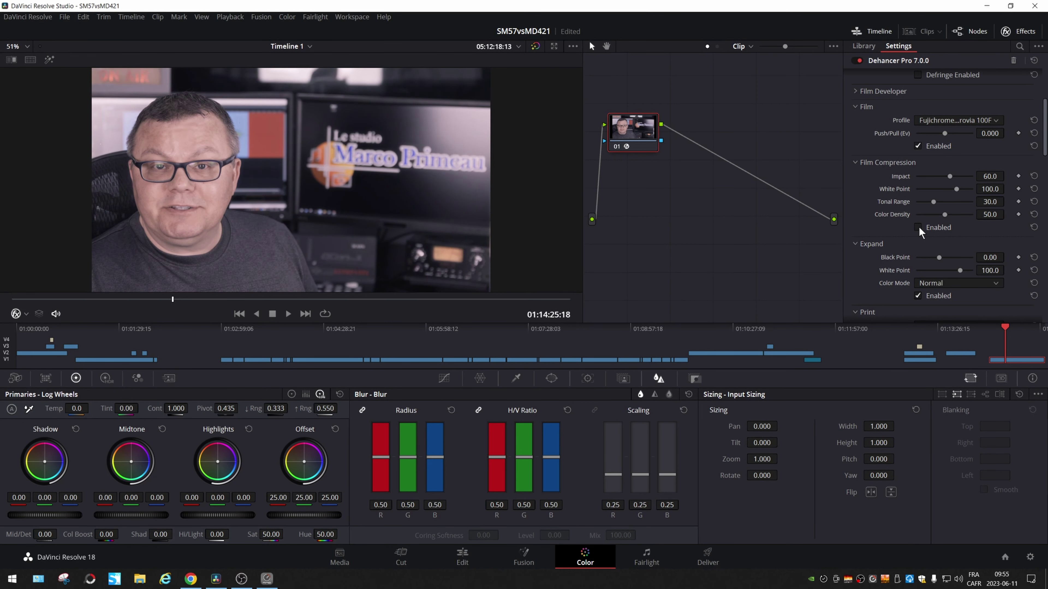
{"action": "left_click", "coordinate": [917, 227]}
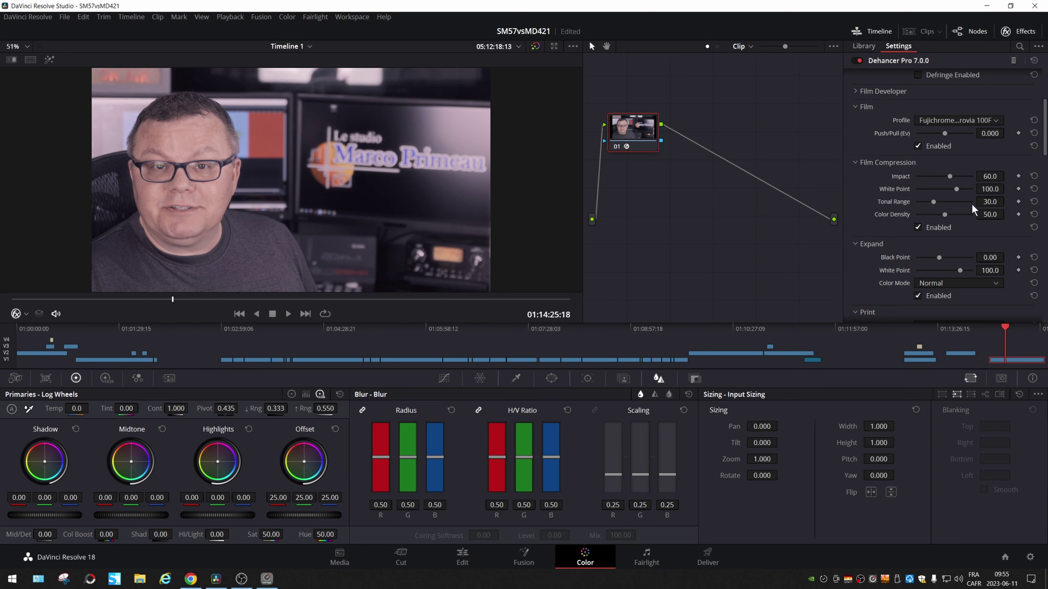
Raise Film Compression Tonal Range to 53.3 and lower Expand Black Point to -0.63
{"action": "left_click_drag", "start_coordinate": [983, 202], "coordinate": [1007, 201]}
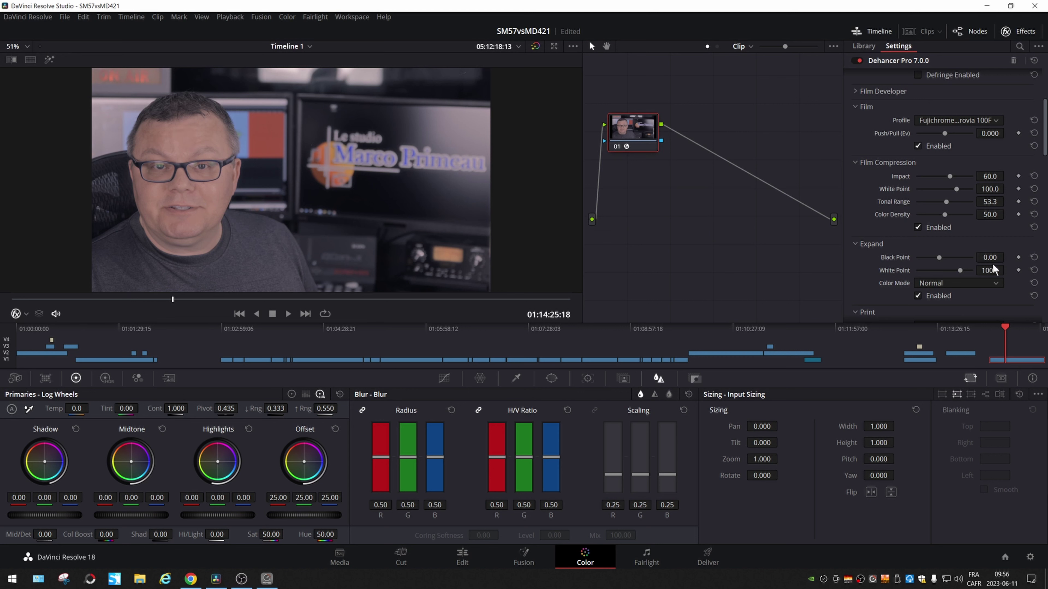
{"action": "left_click_drag", "start_coordinate": [989, 257], "coordinate": [986, 271]}
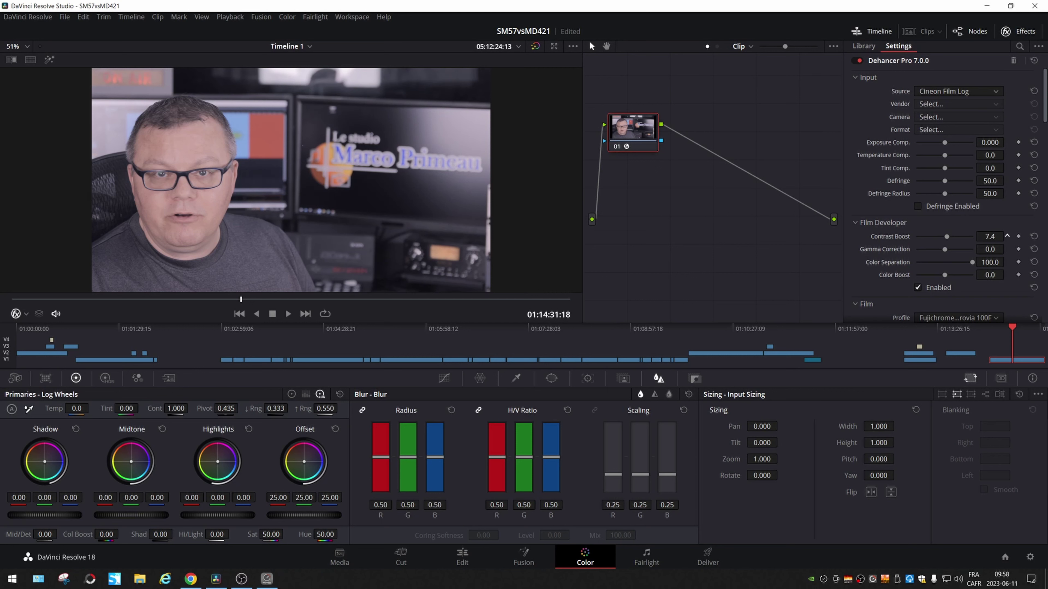
Set Contrast Boost to 22.9 and Gamma Correction to 7.1, and lower Color Separation from 100
{"action": "left_click_drag", "start_coordinate": [989, 236], "coordinate": [1007, 236]}
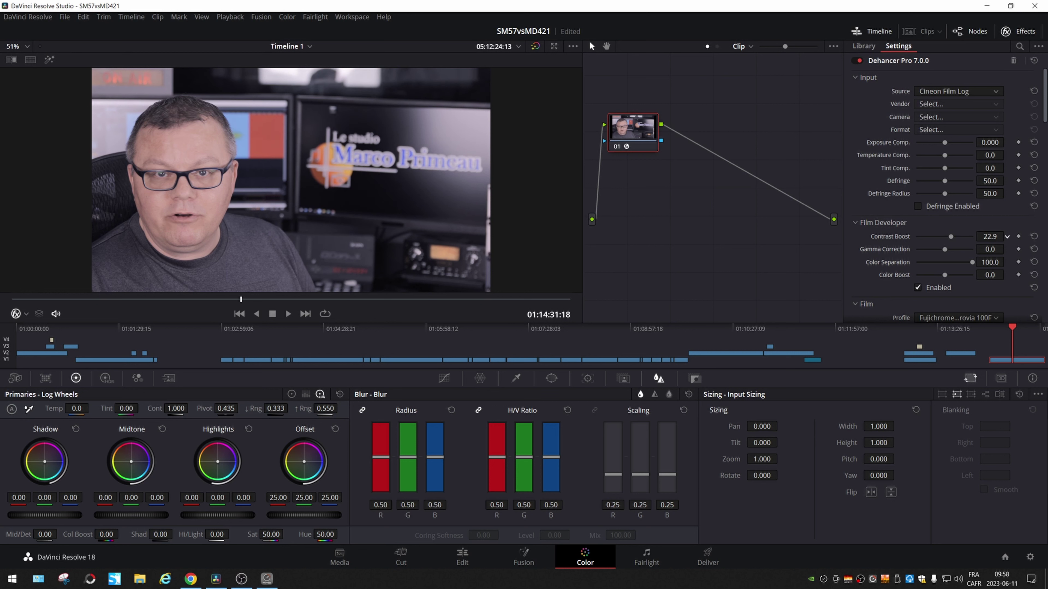
{"action": "left_click_drag", "start_coordinate": [988, 249], "coordinate": [1007, 249]}
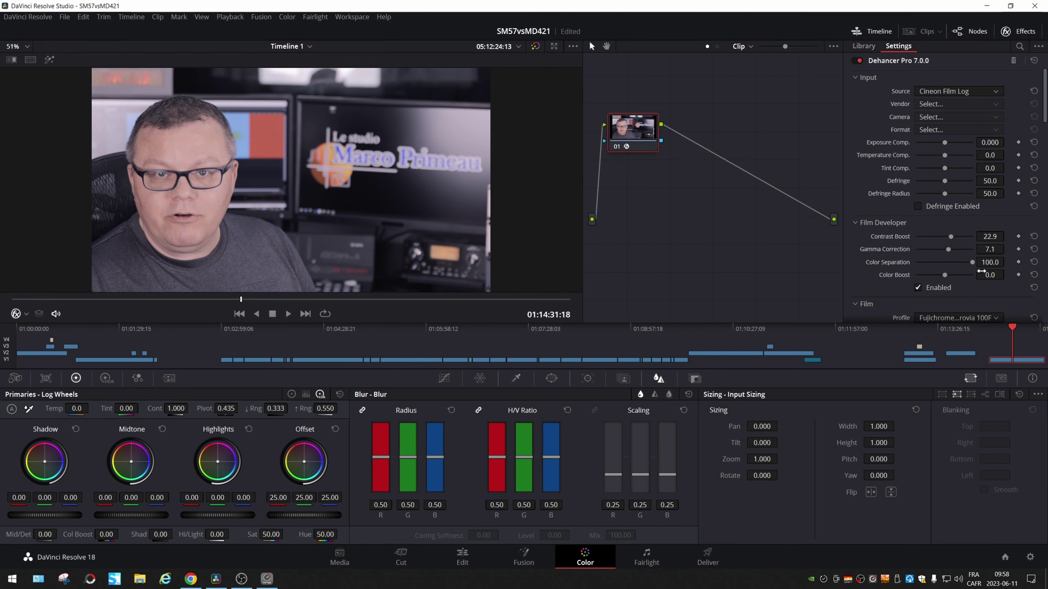
{"action": "mouse_move", "coordinate": [993, 260]}
{"action": "left_mouse_down"}
{"action": "mouse_move", "coordinate": [983, 261]}
{"action": "mouse_move", "coordinate": [1003, 275]}
{"action": "left_mouse_up"}
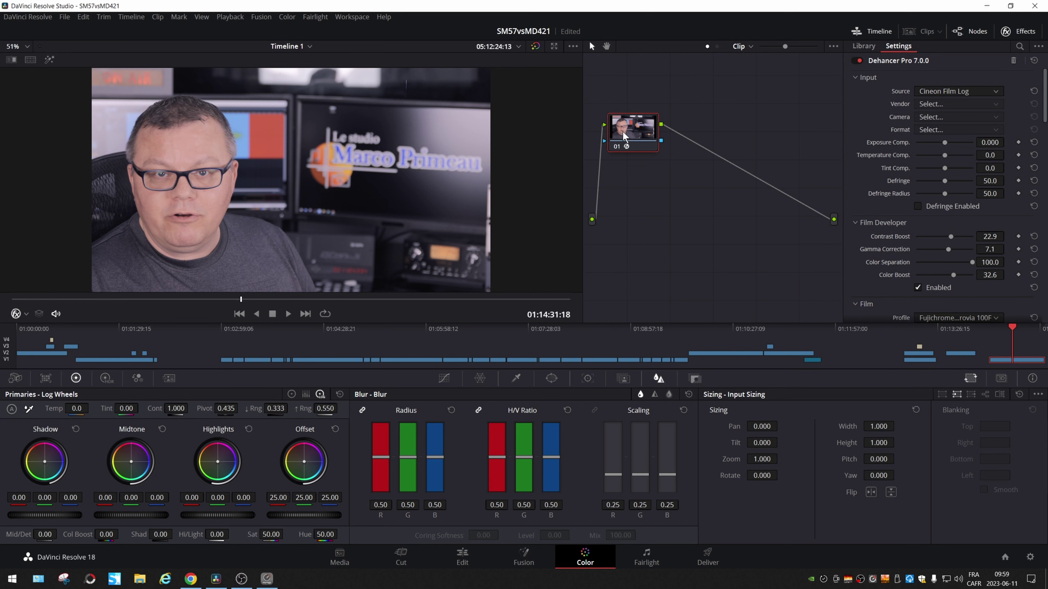
Add a serial node with Alt+S and drag its Blur Radius down to 0.44
{"action": "key", "text": "alt+s"}
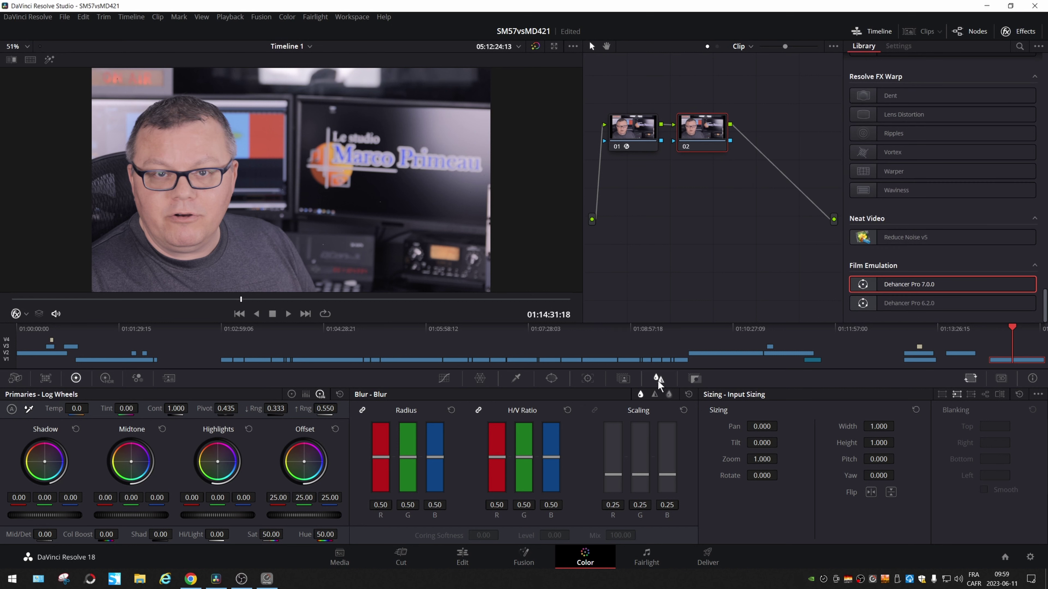
{"action": "left_click_drag", "start_coordinate": [408, 465], "coordinate": [404, 453]}
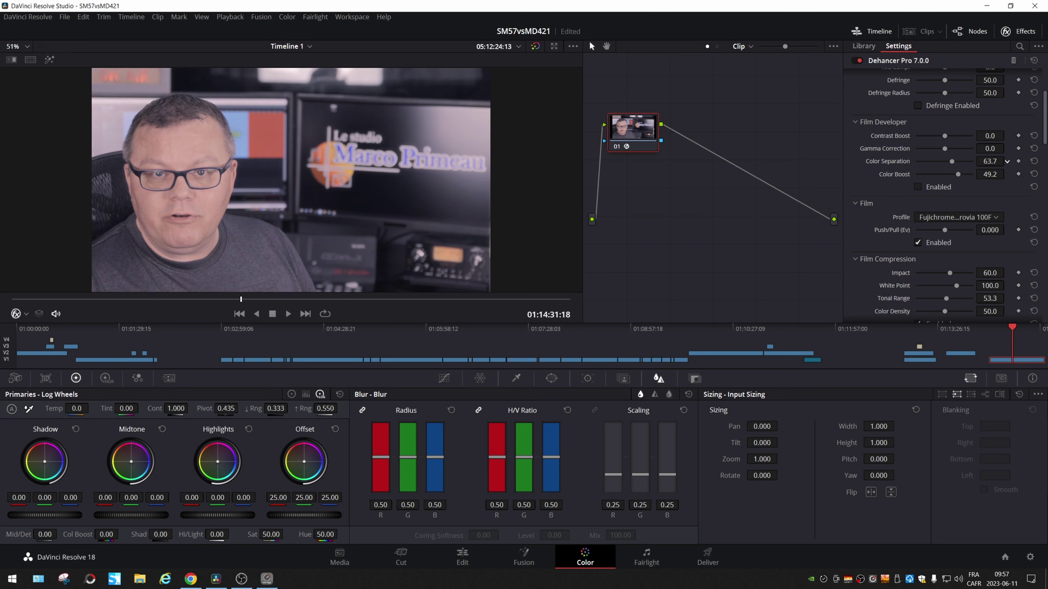
Drag Dehancer's Film Developer Color Separation up from 63.7 to about 92.1
{"action": "left_click_drag", "start_coordinate": [989, 161], "coordinate": [999, 161]}
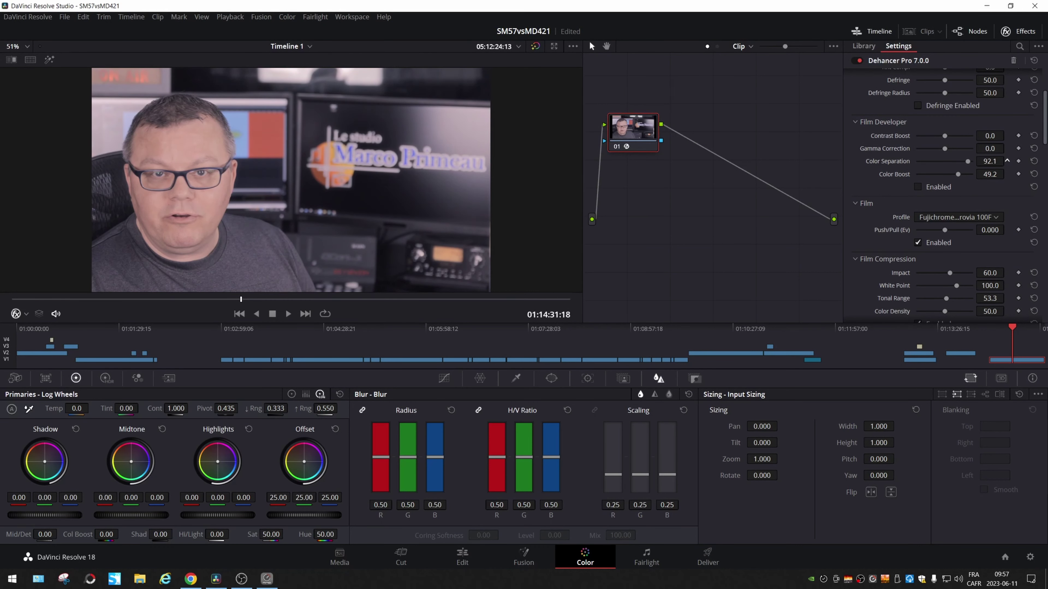